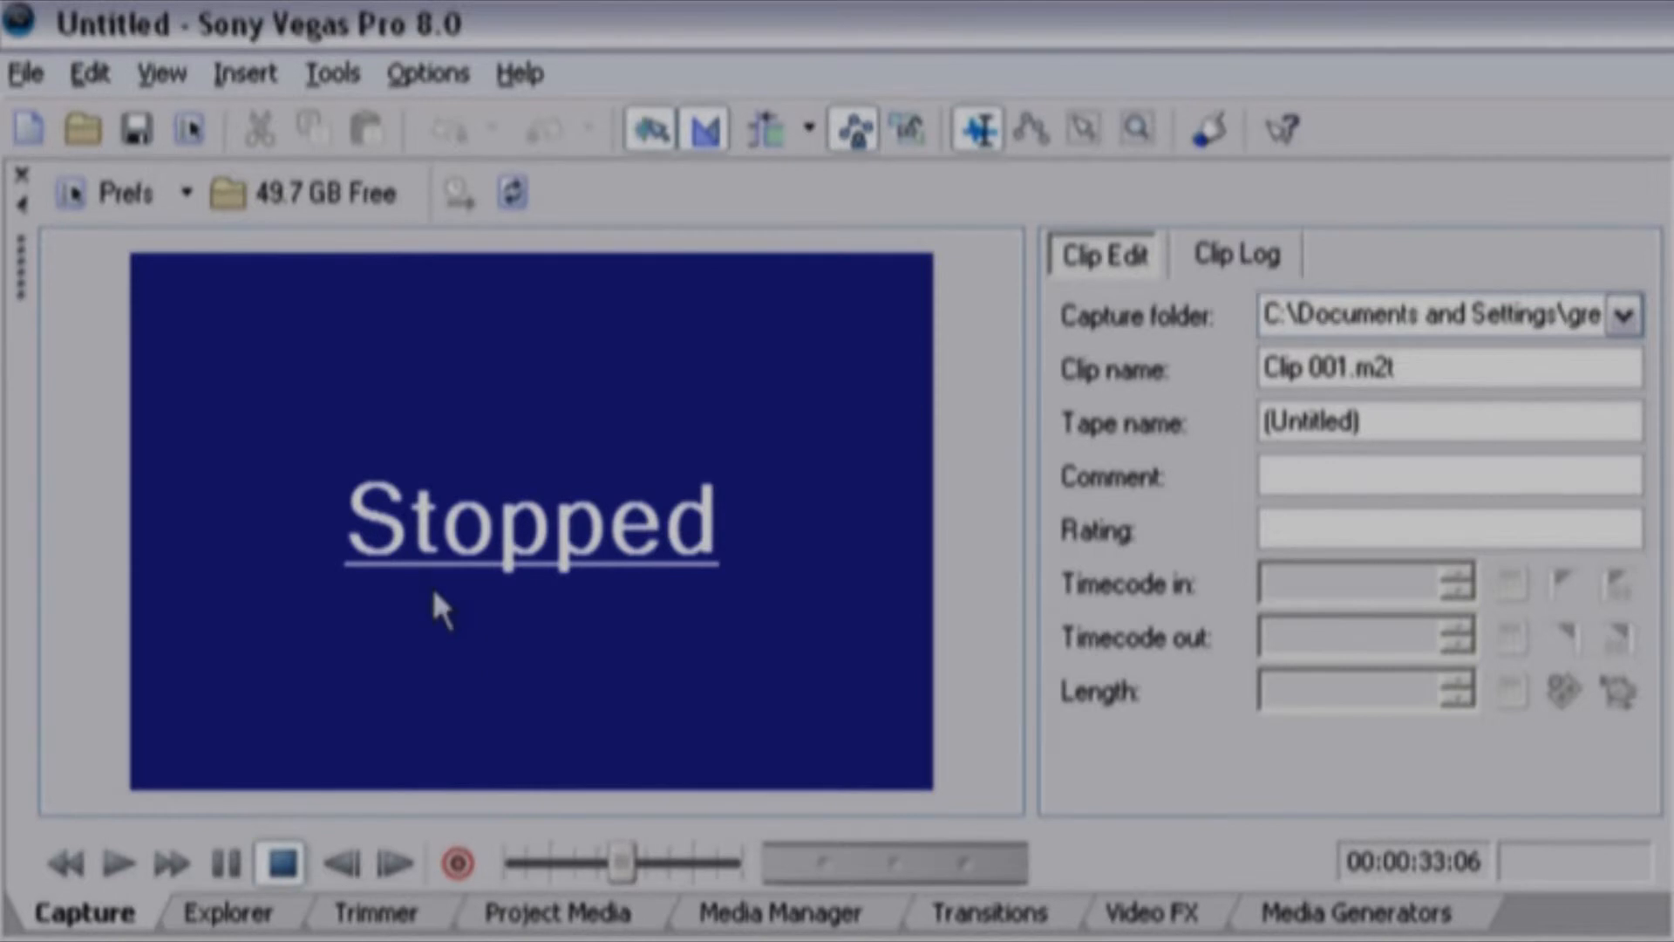
Set the capture device type to IEEE 1394/MPEG2-TS Device with the Sony HDR-FX1 in the capture preferences and apply it
left_click(113, 197)
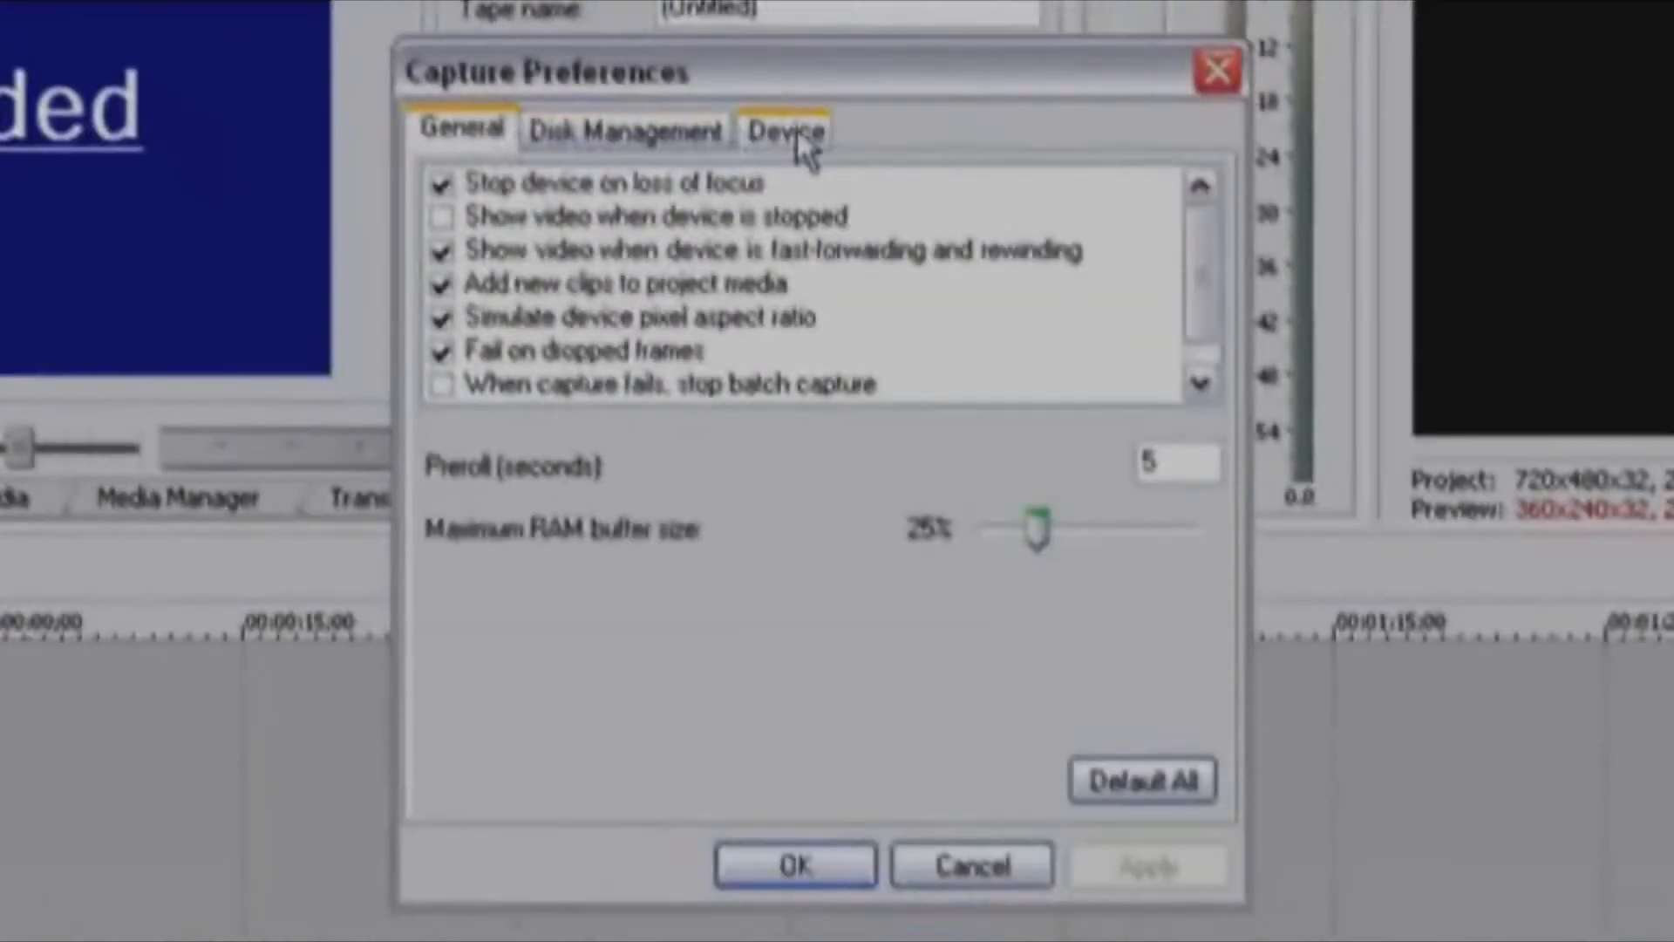
left_click(802, 140)
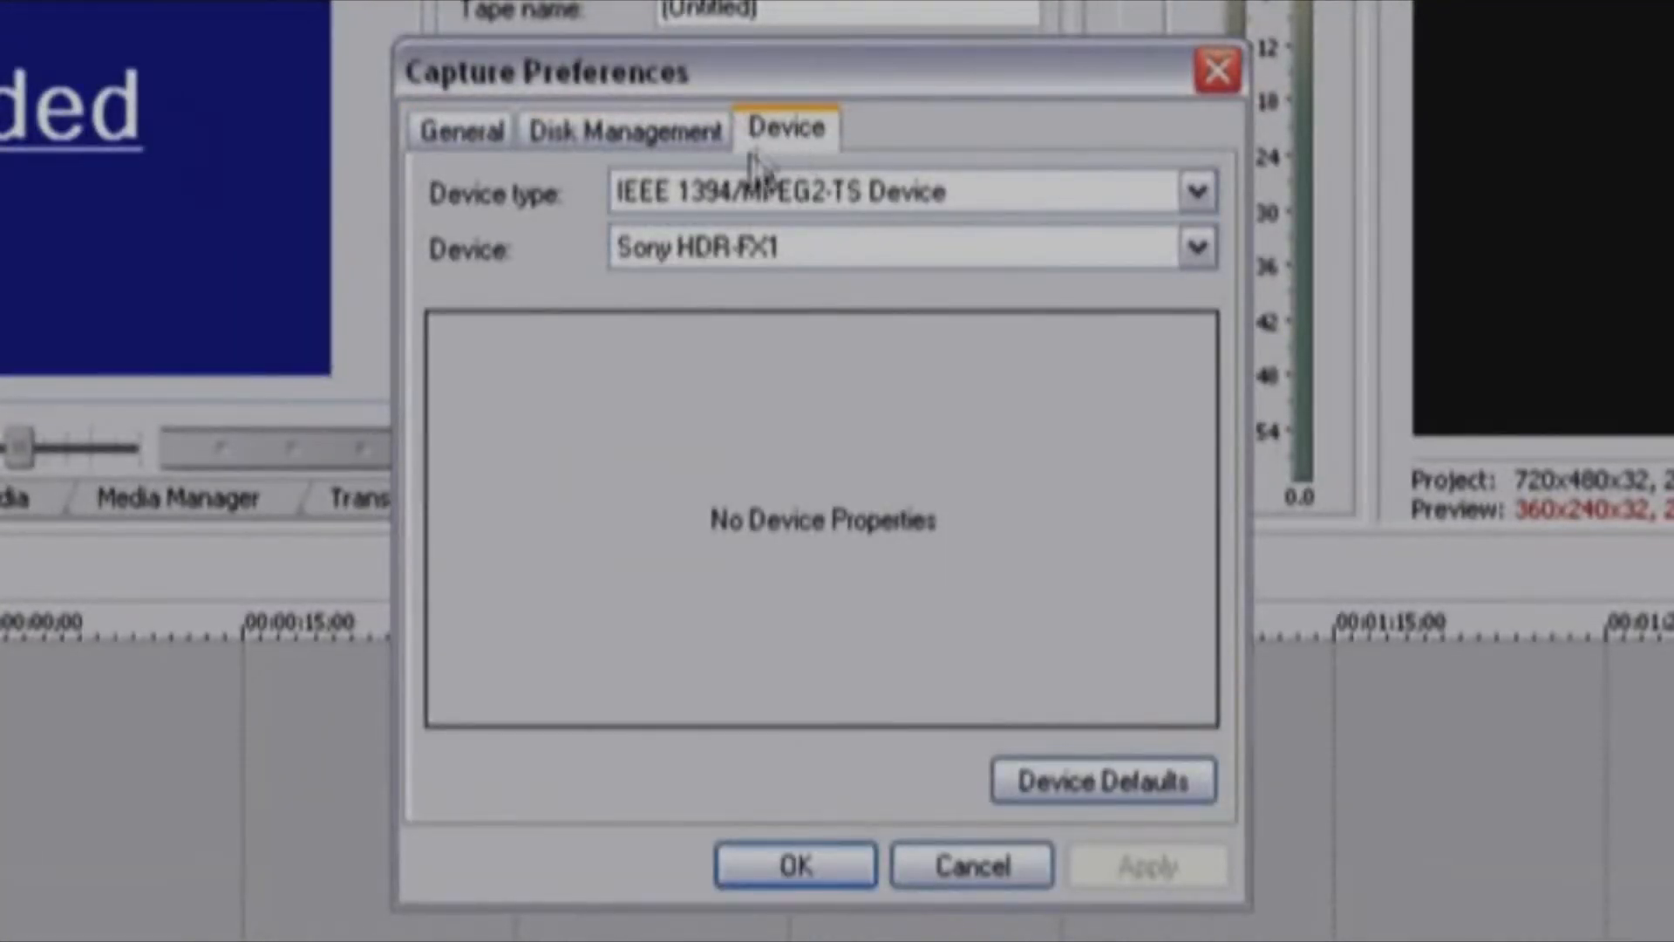
left_click(1197, 194)
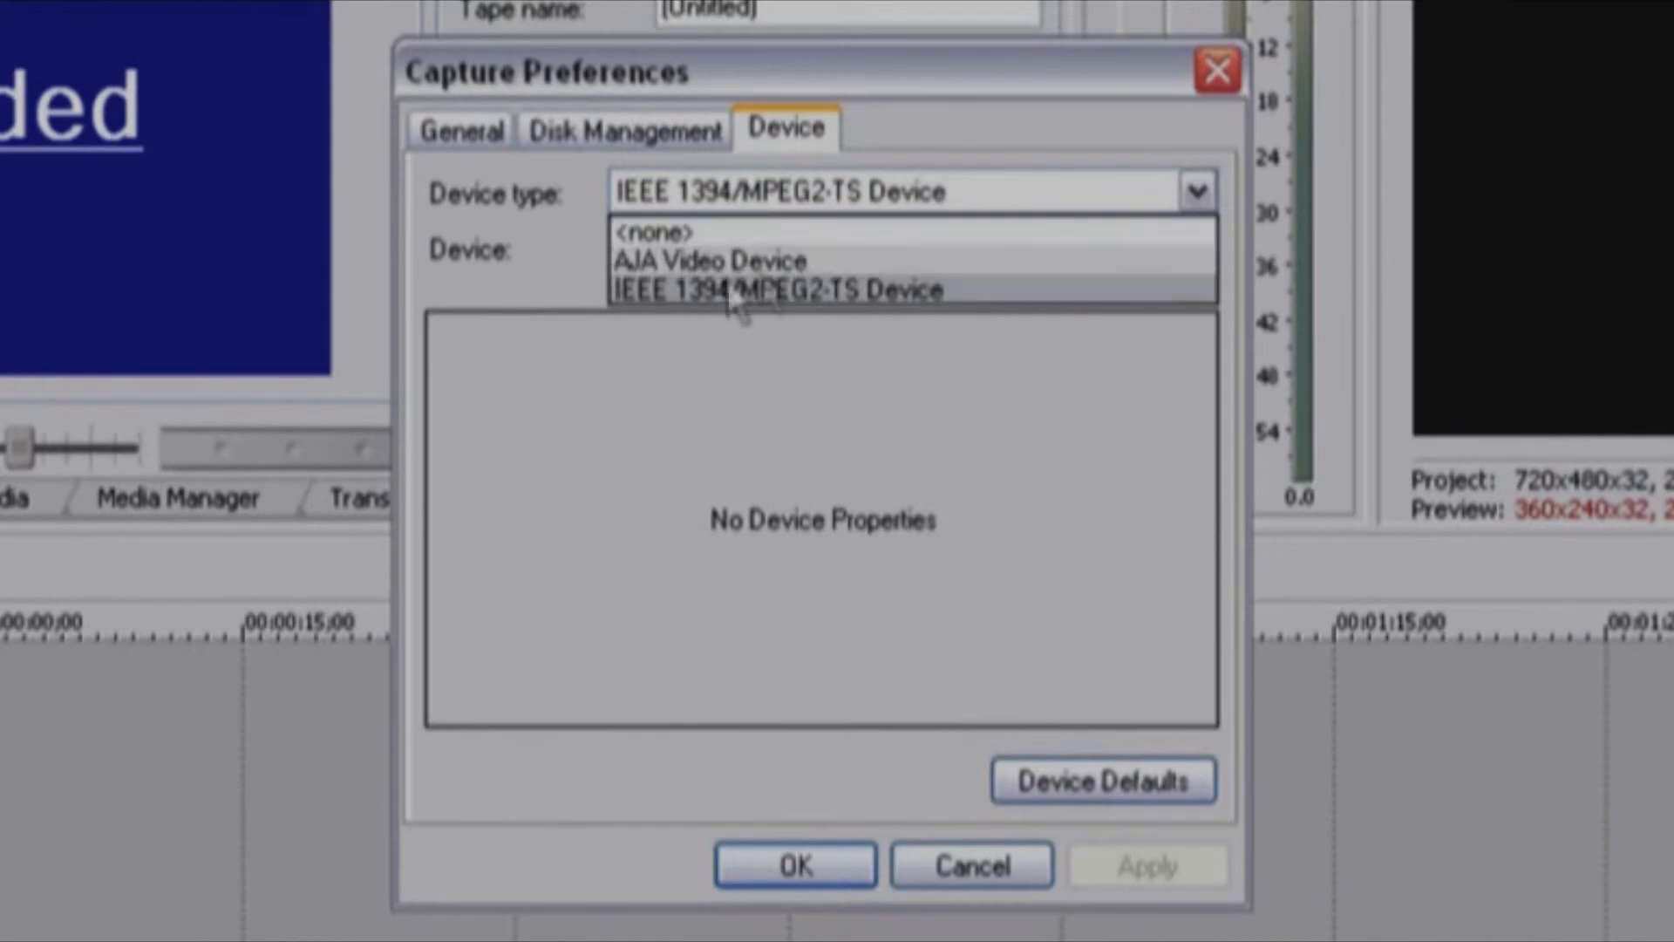
left_click(859, 287)
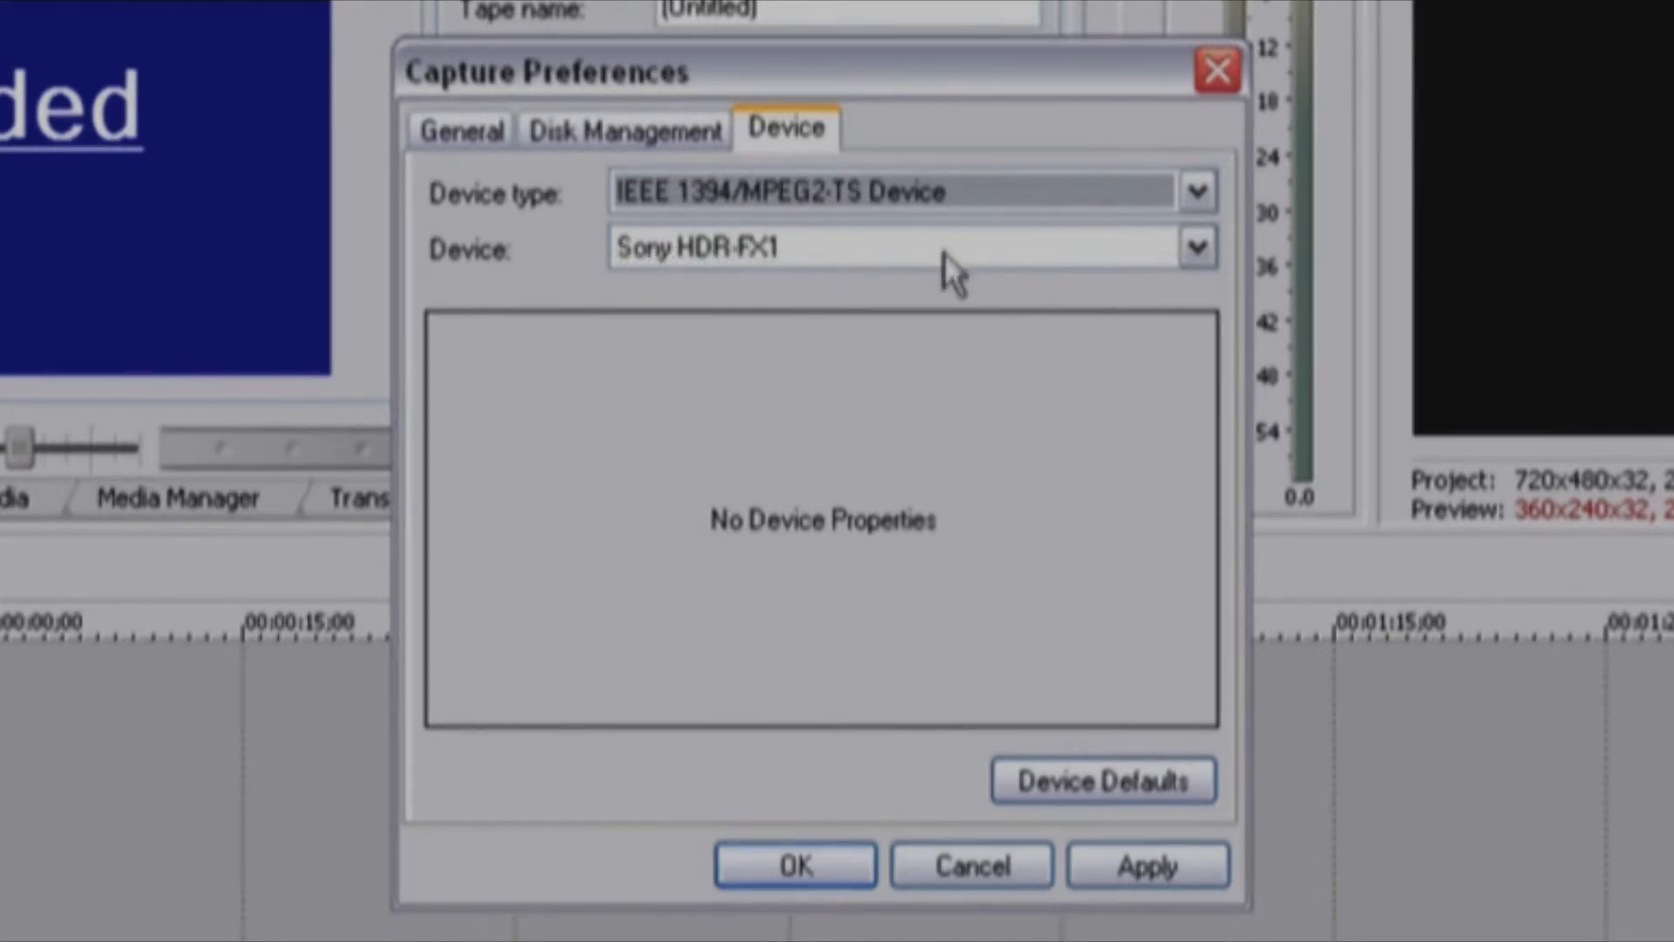
left_click(1116, 872)
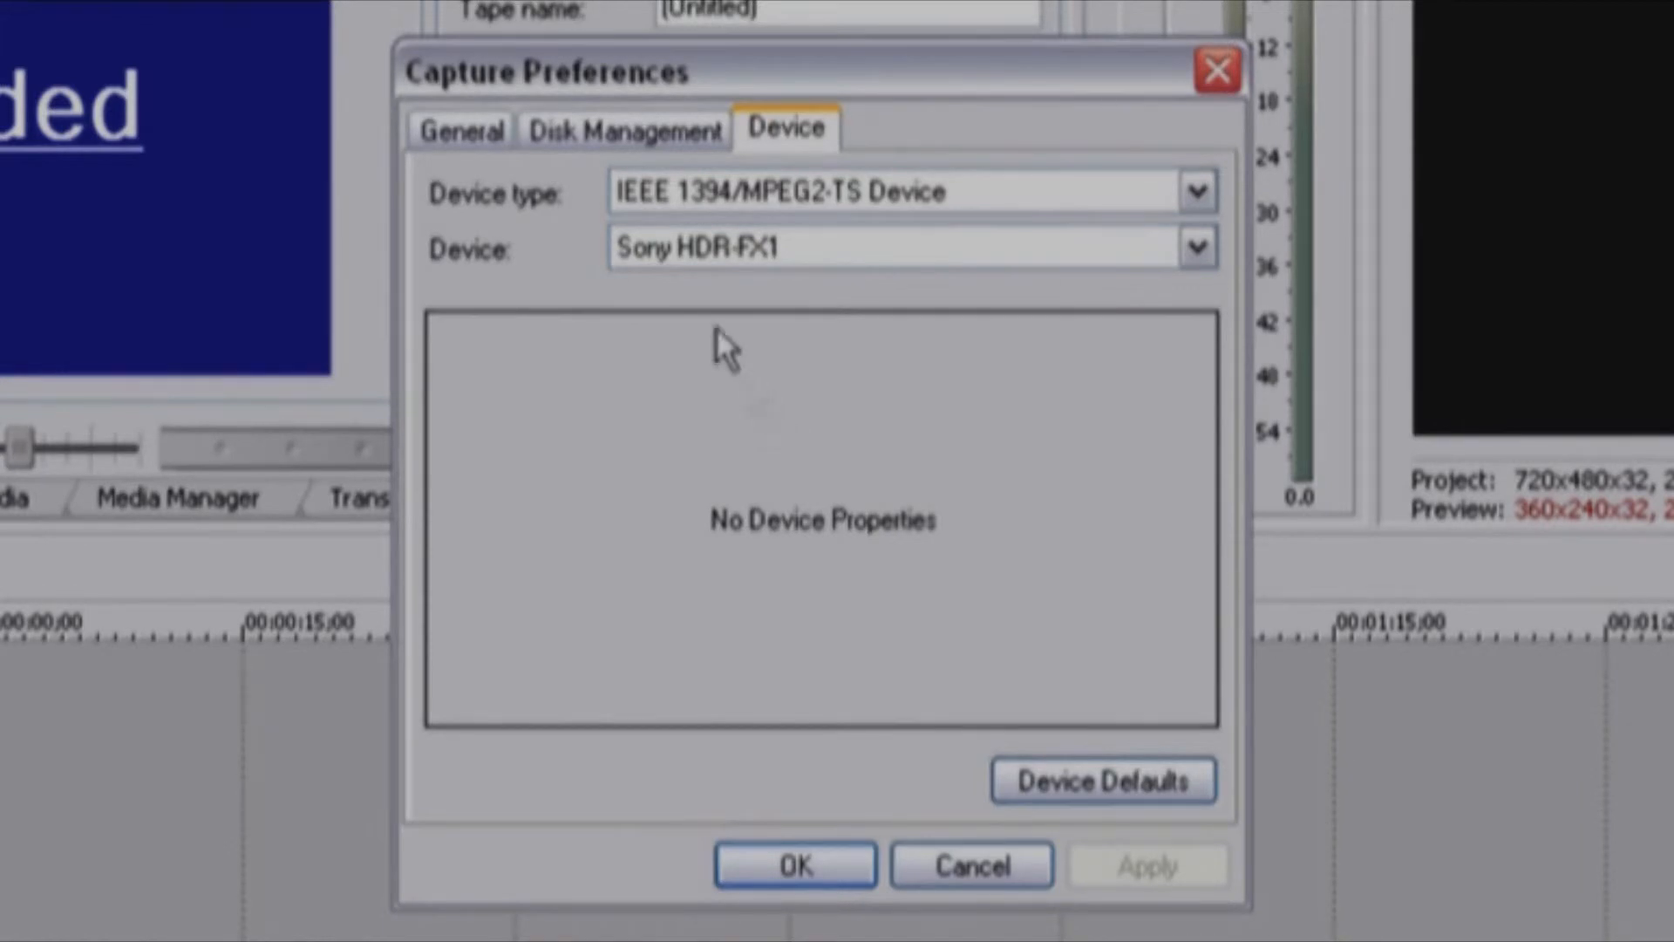
Create a folder named HDVCapture in My Documents and add it as a capture folder
left_click(610, 131)
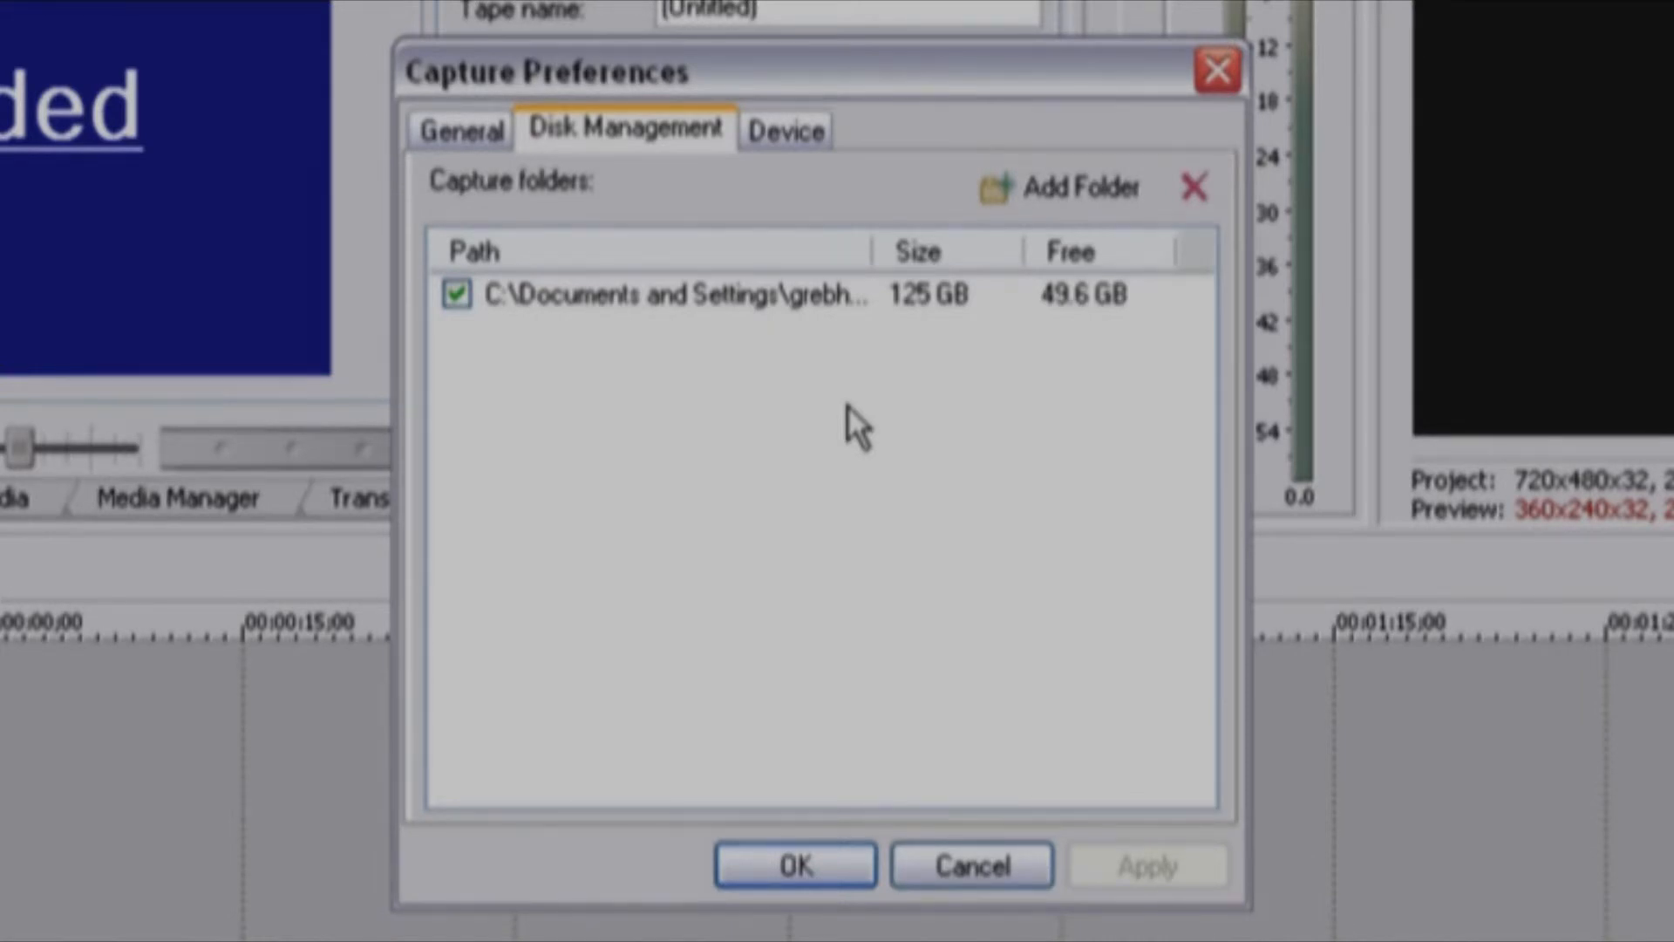
left_click(1077, 188)
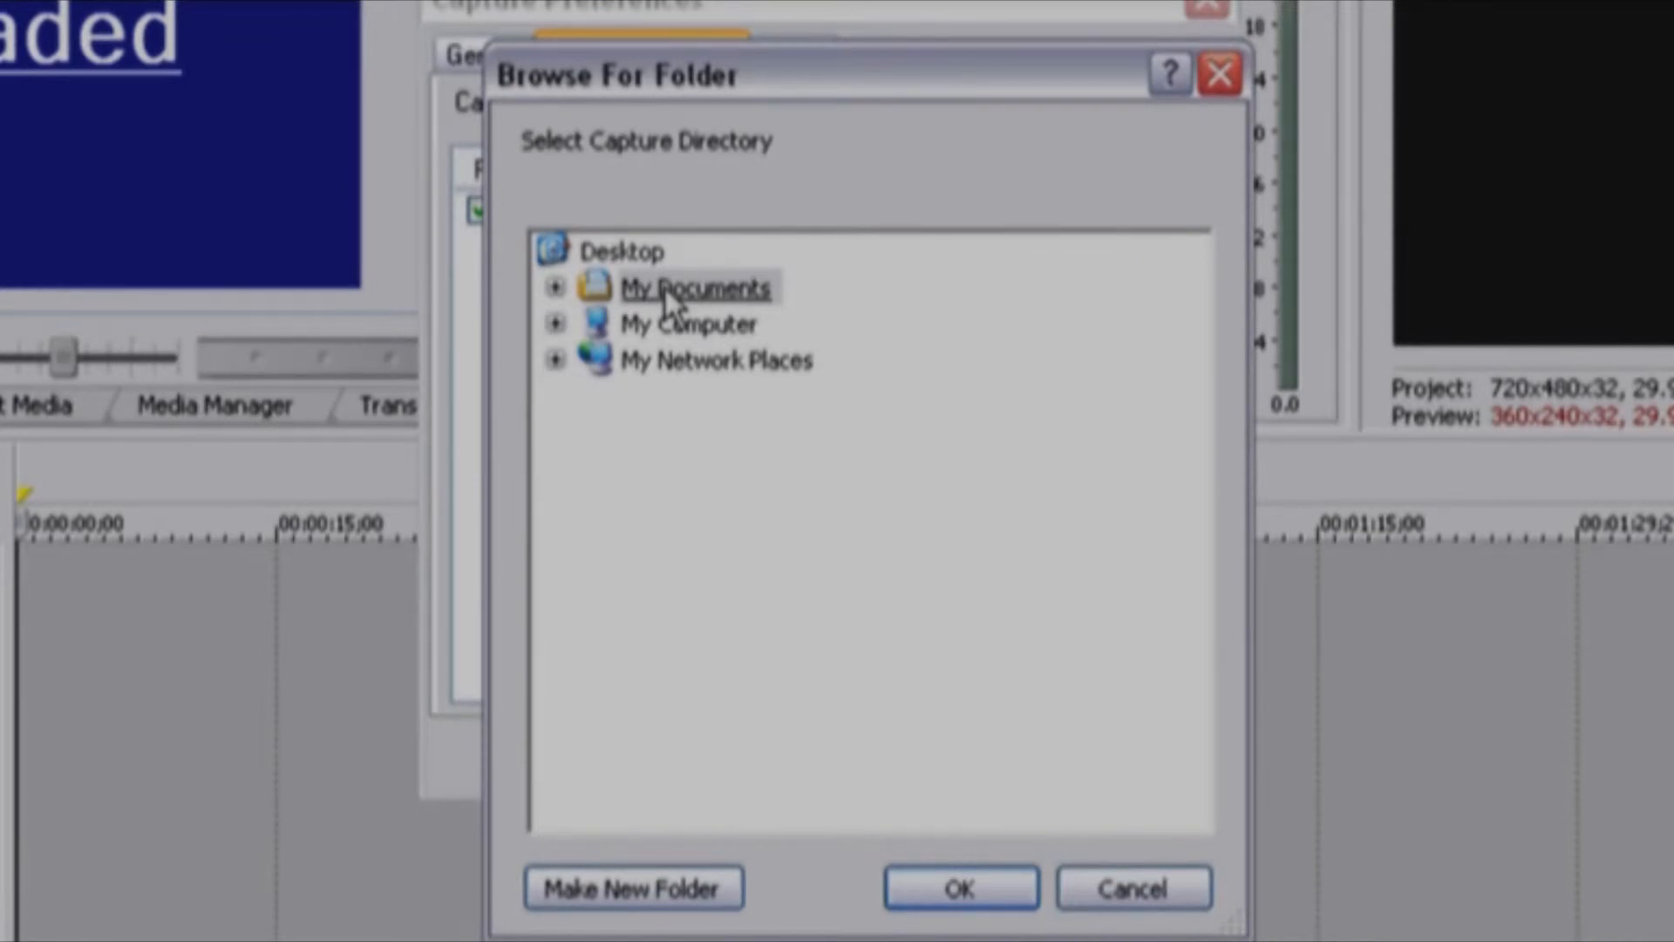
left_click(671, 296)
left_click(628, 893)
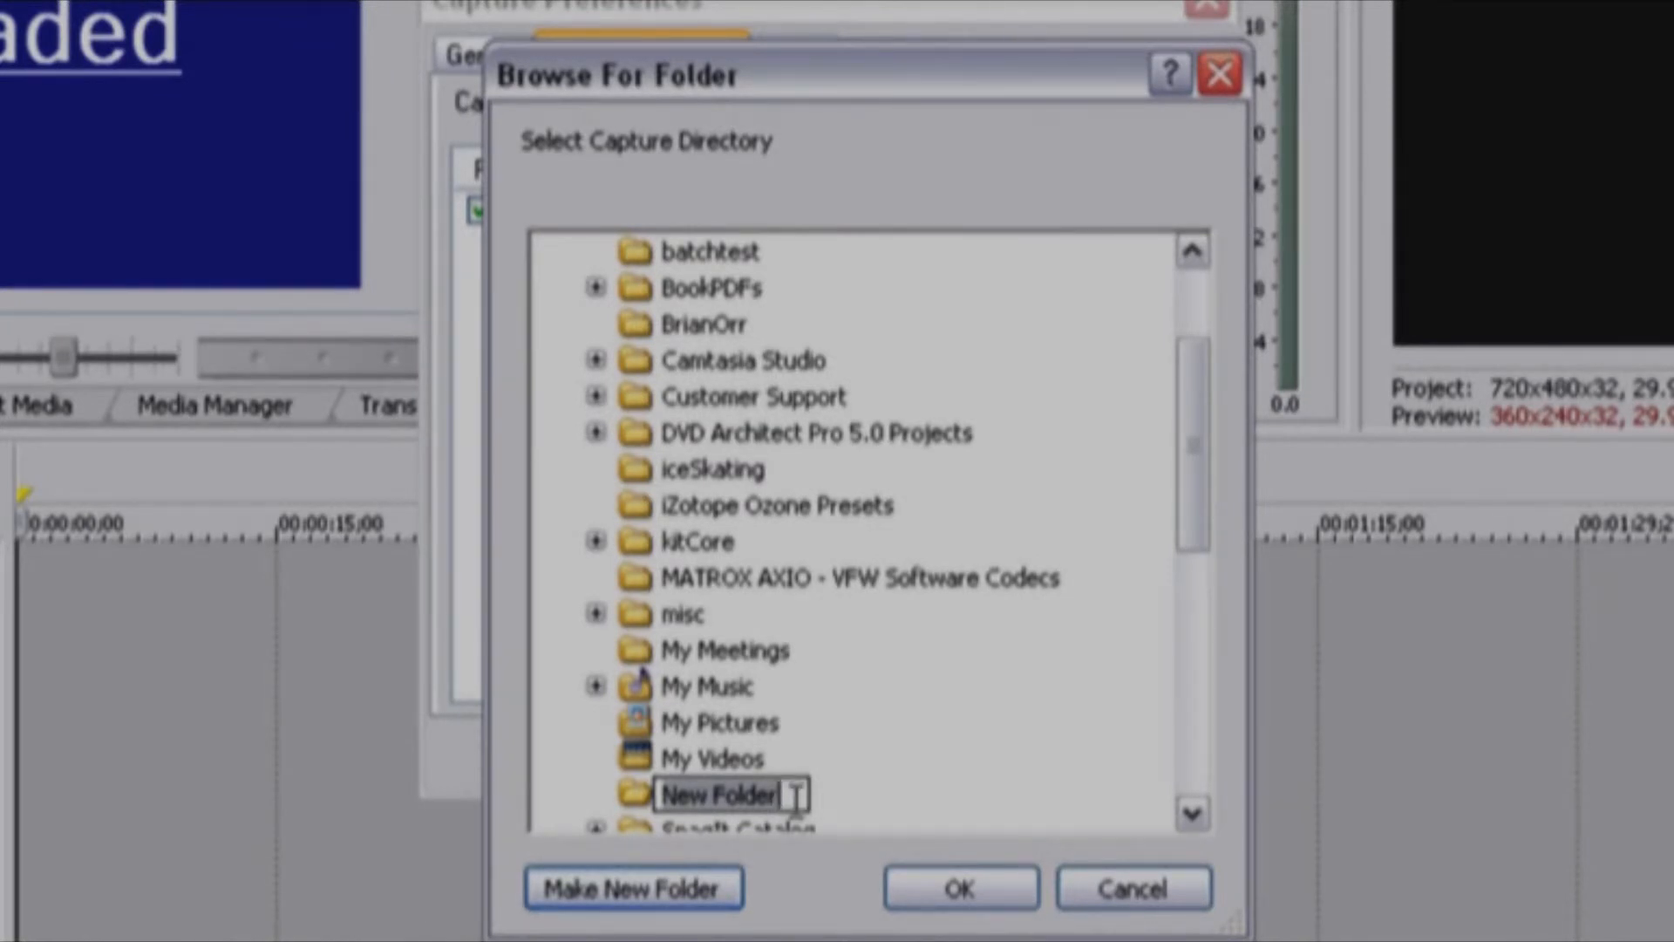
type("HDVCapture")
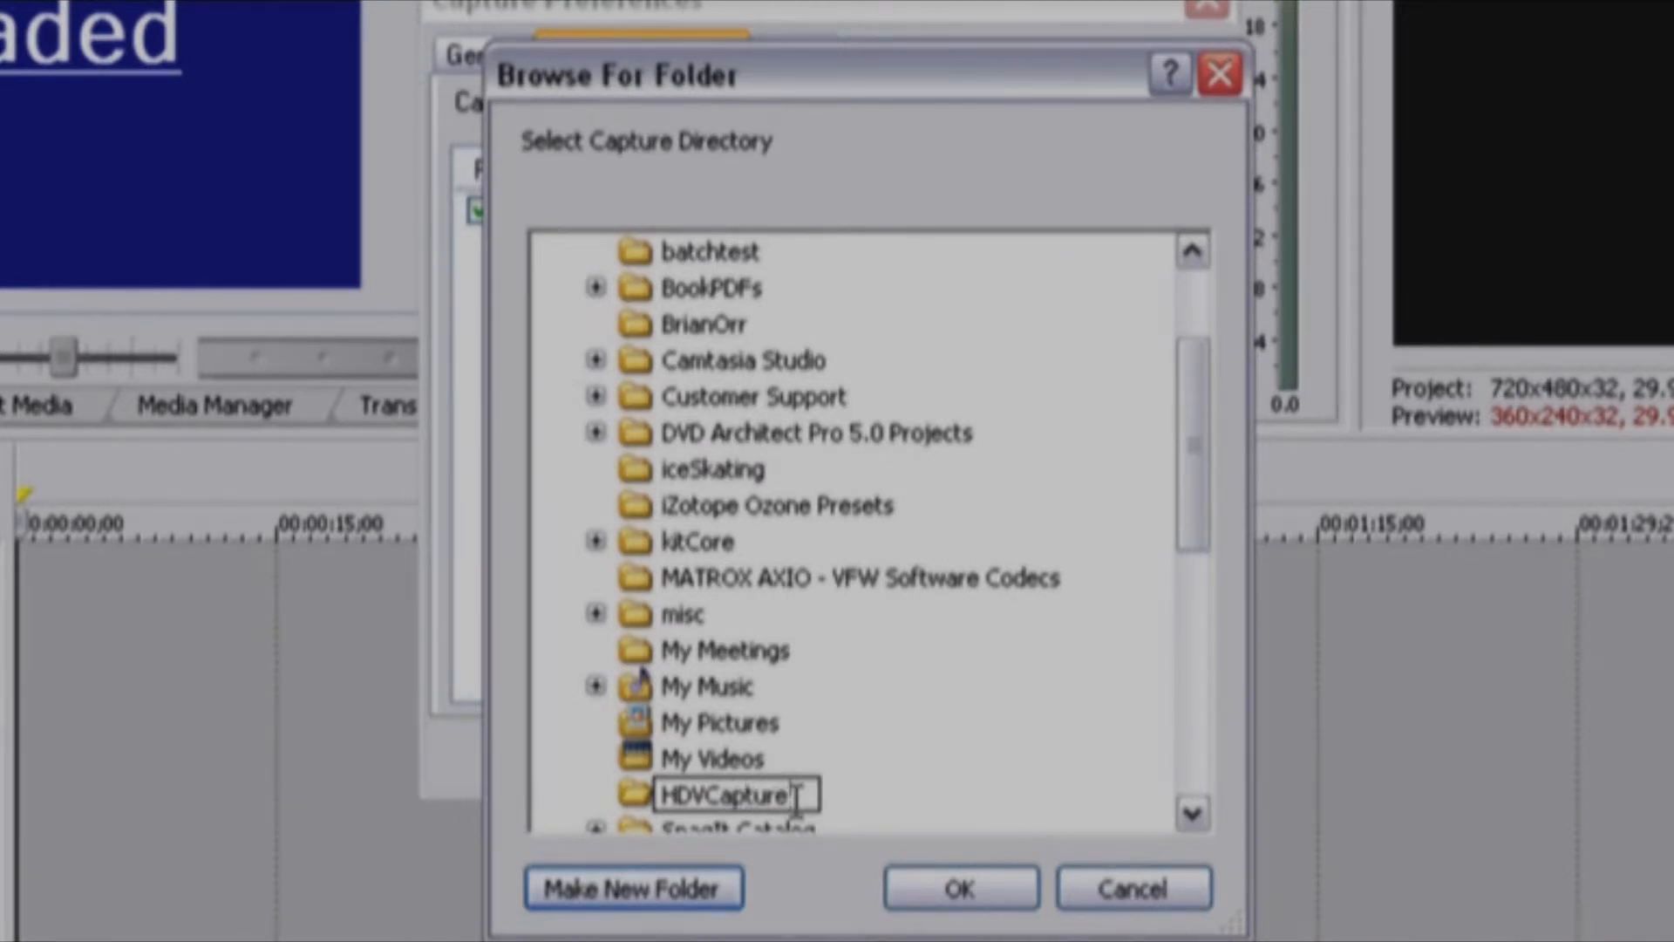
key("Return")
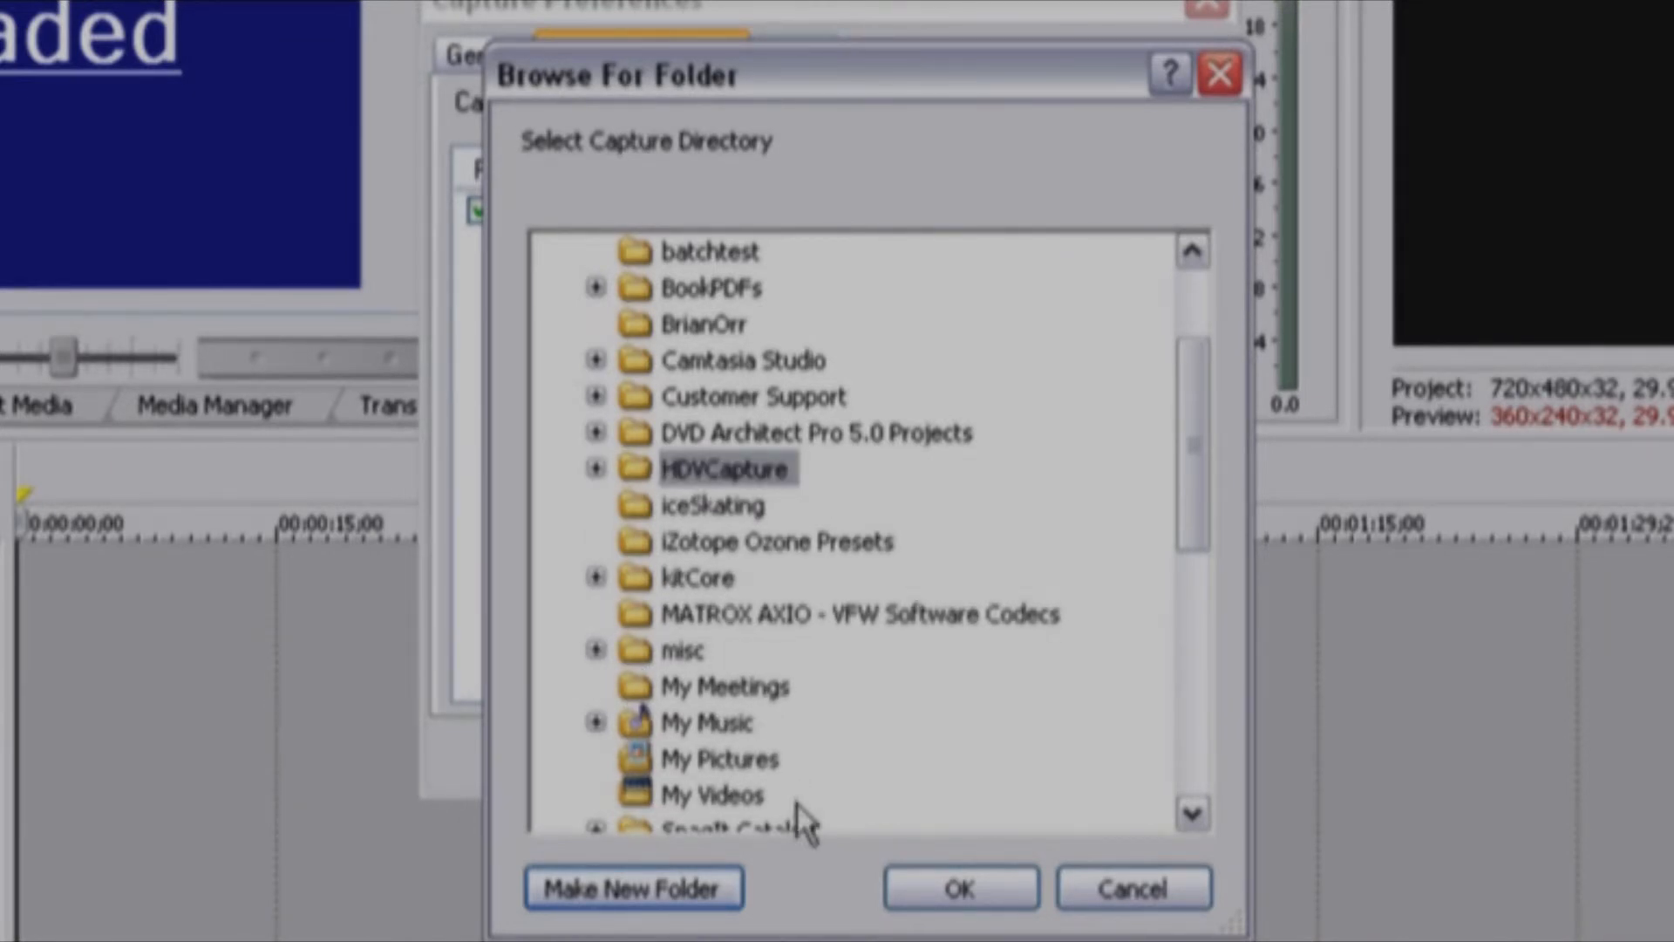
left_click(960, 889)
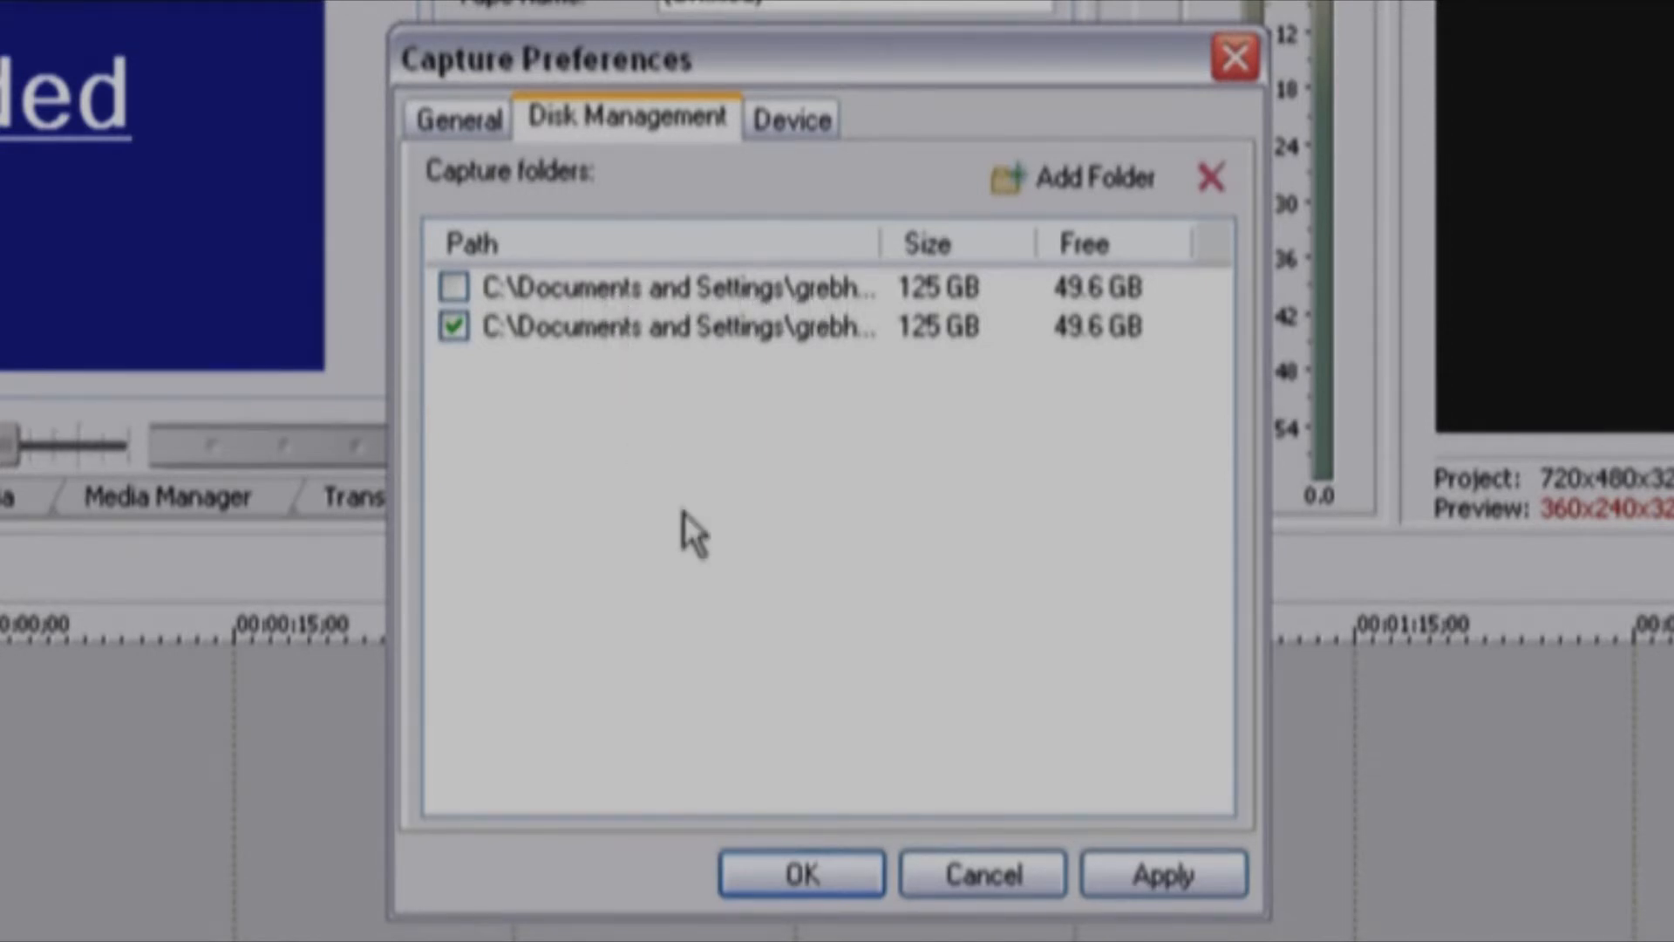
Make sure HDV scene detection is enabled in the general capture options and accept the capture preferences
left_click(462, 119)
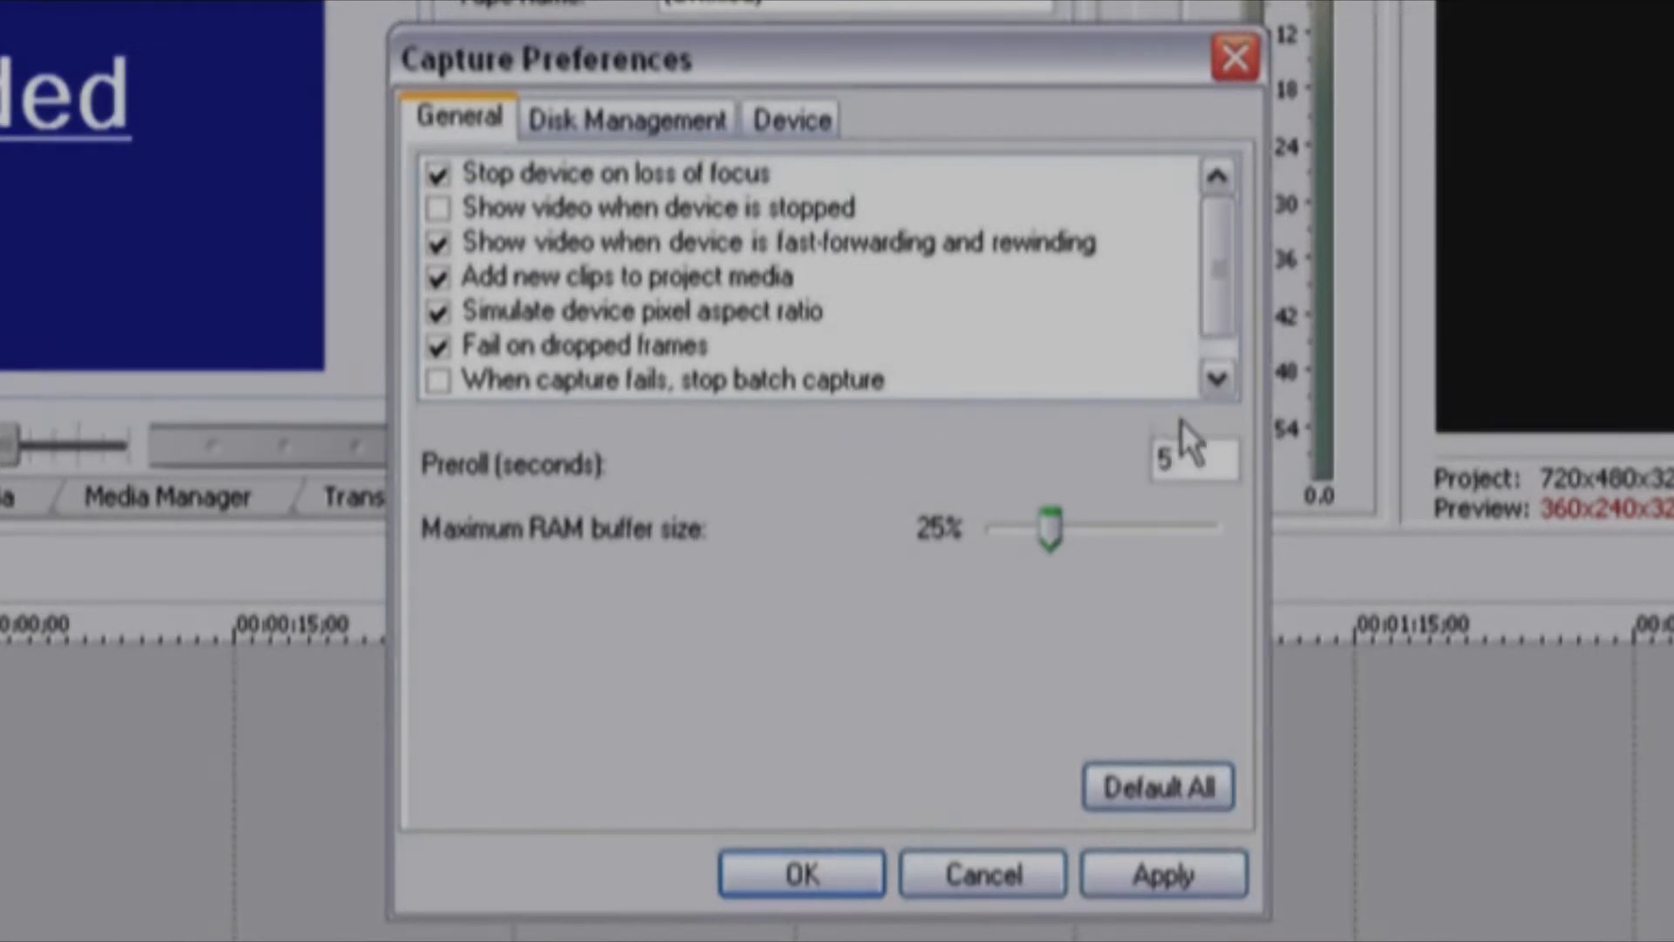
left_click_drag(1218, 242, 1218, 329)
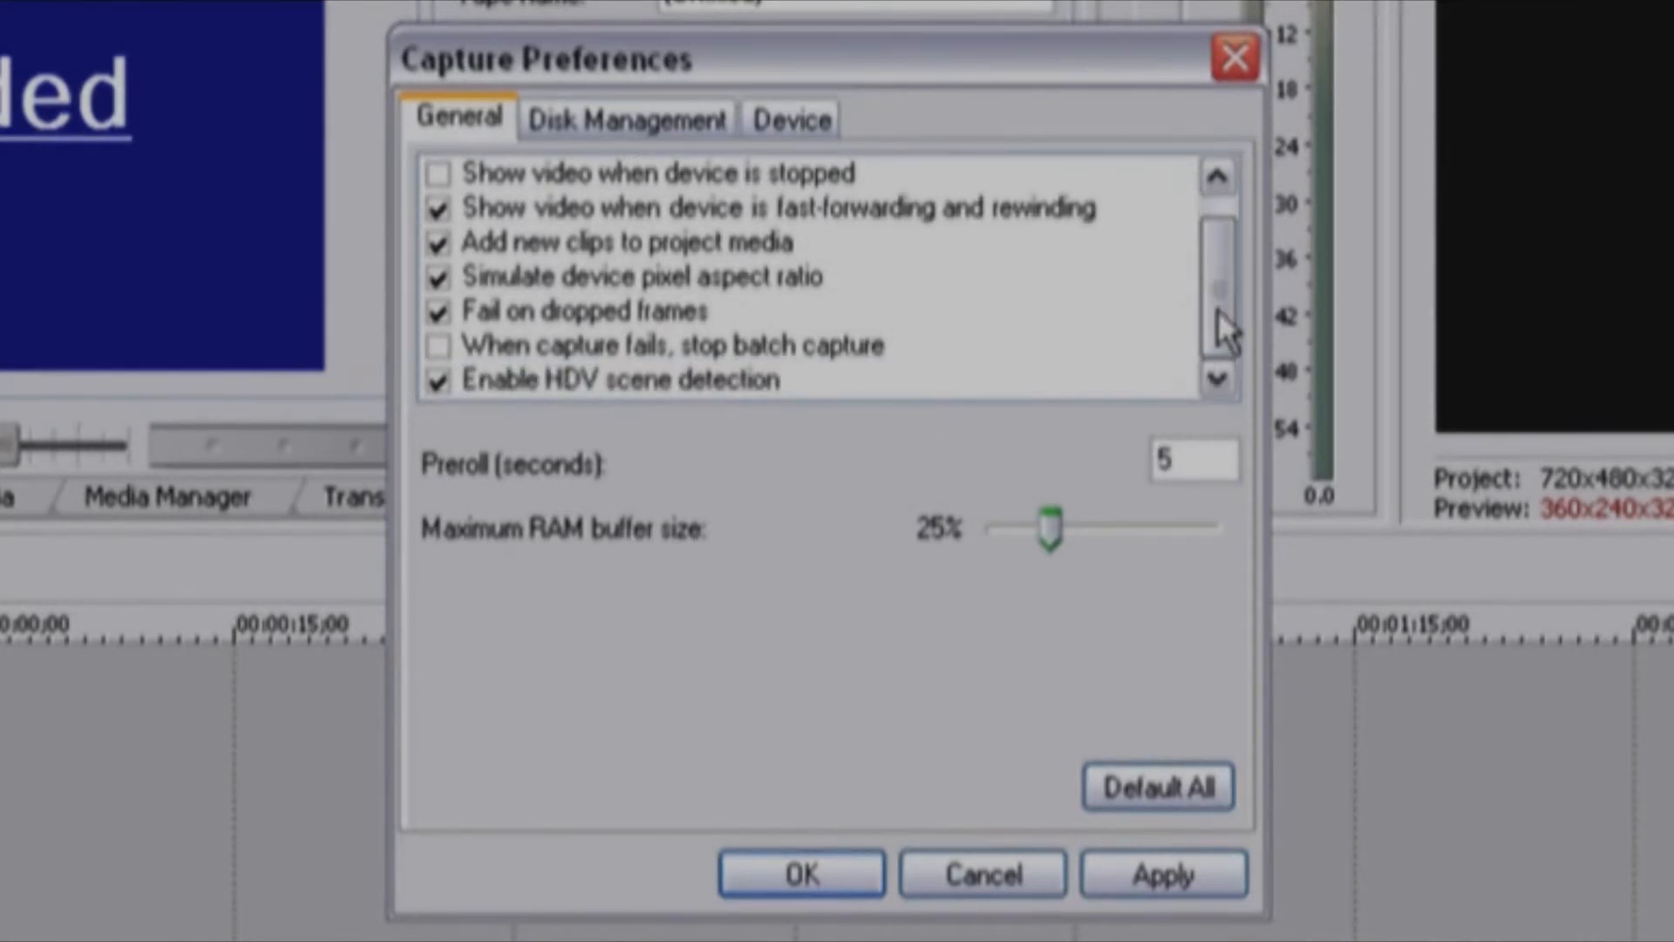
left_click(437, 381)
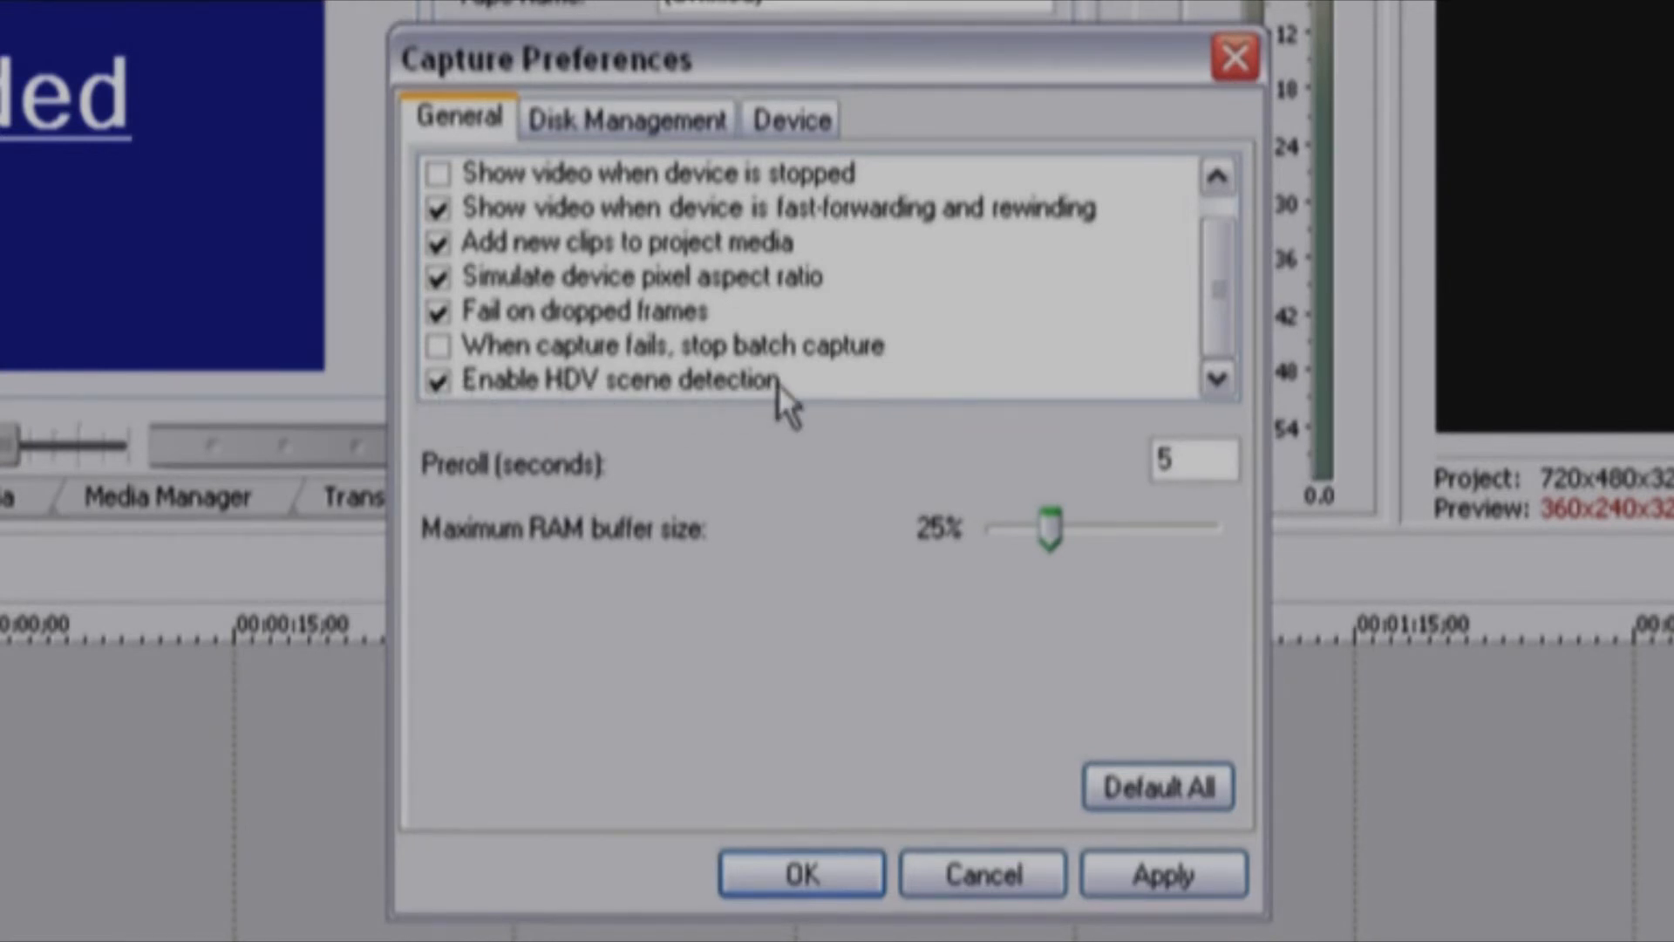
left_click(798, 876)
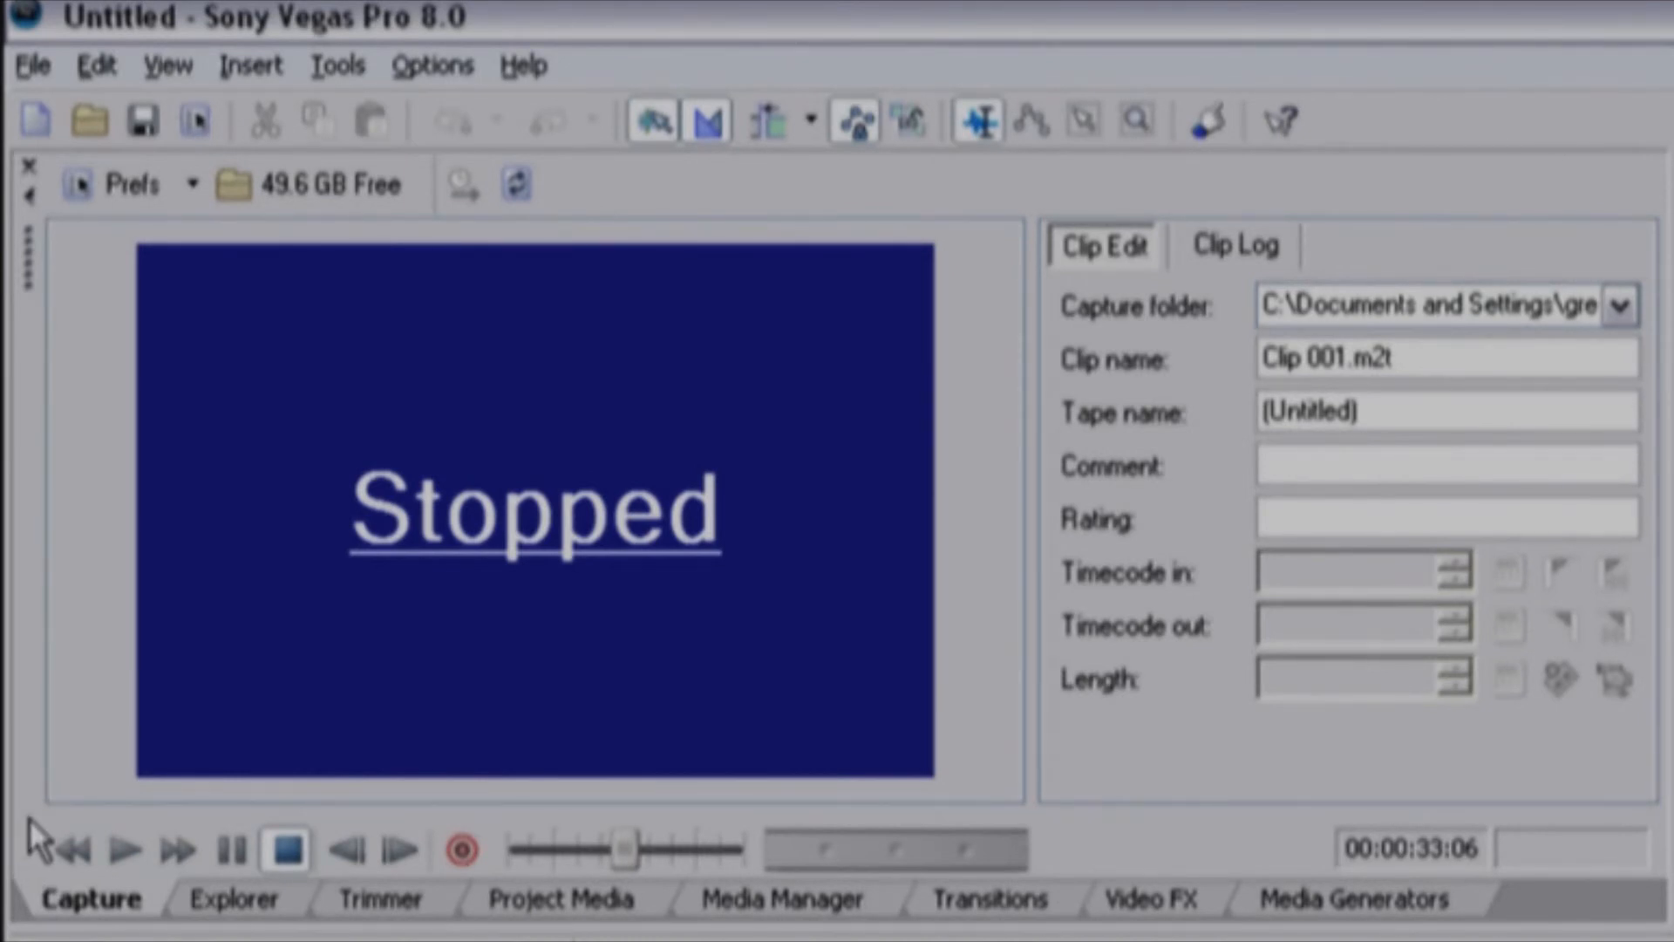
Rewind the tape to its start and play it until about 00:00:14:16, pausing there
left_click(75, 850)
left_click(126, 851)
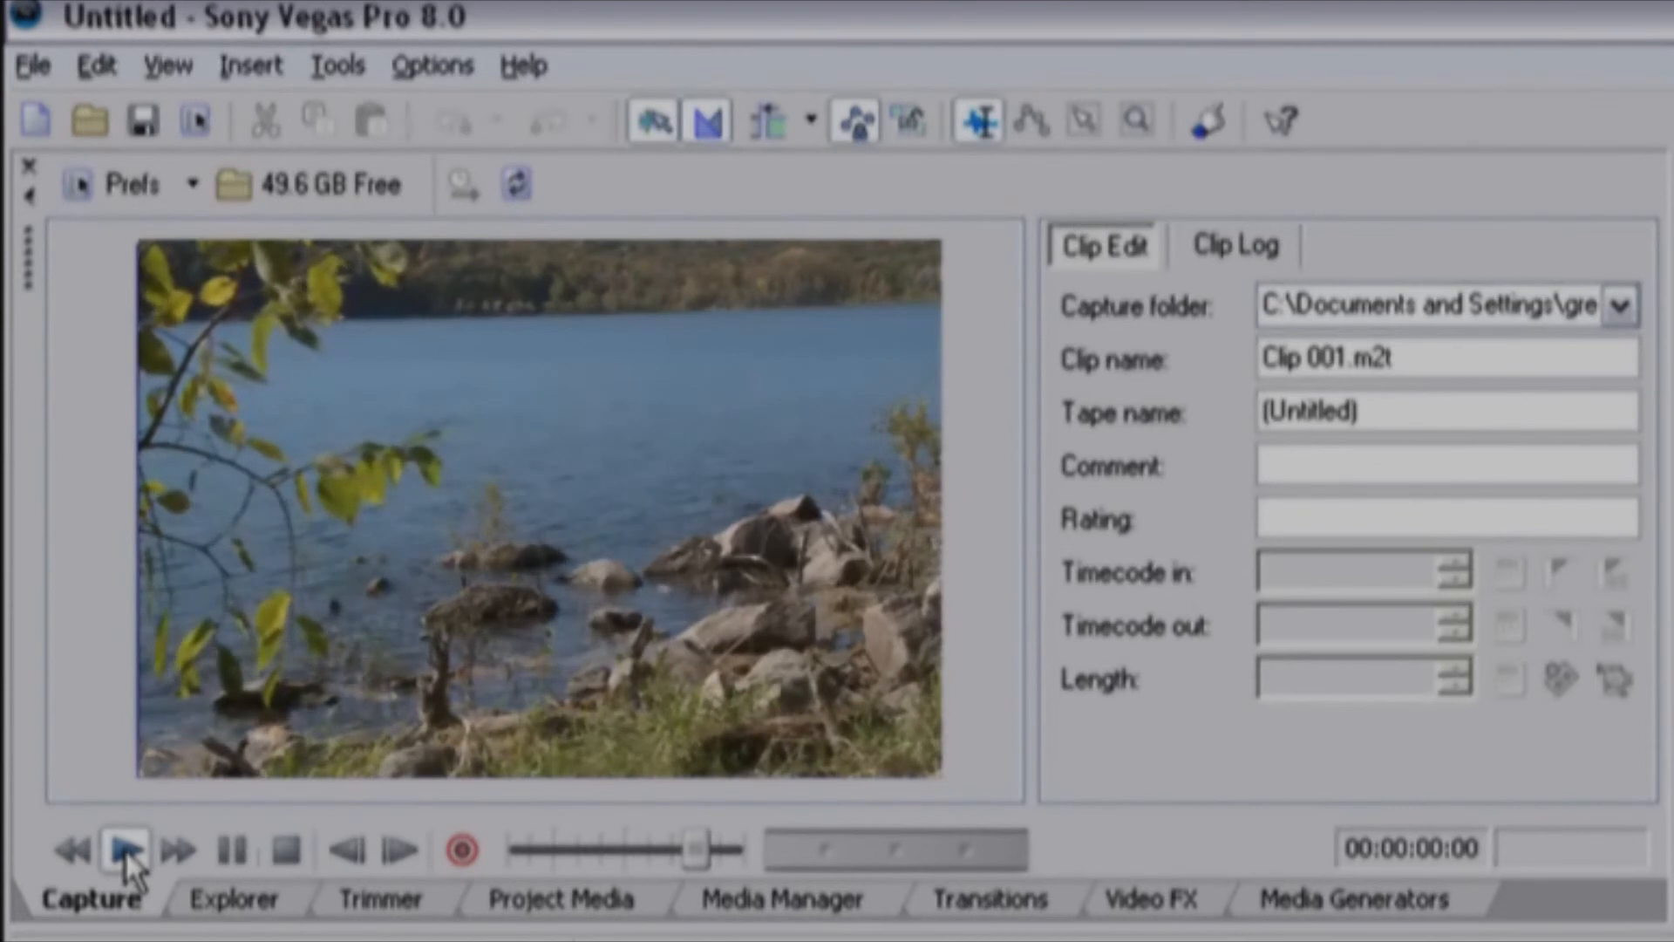
left_click(126, 850)
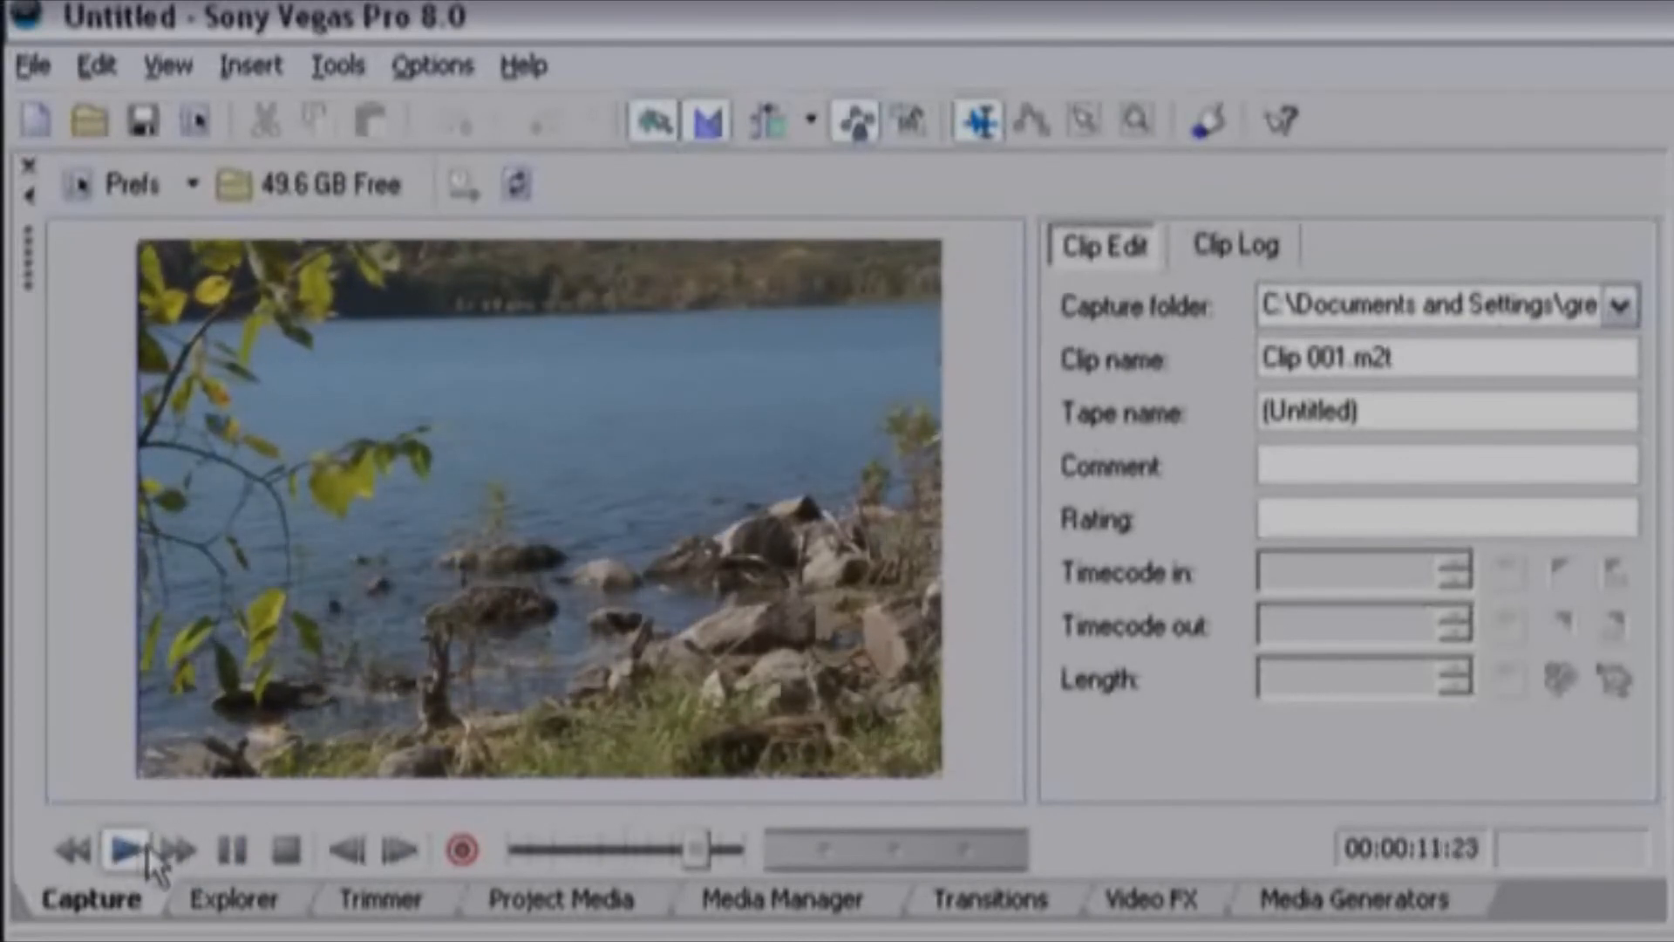
left_click(237, 852)
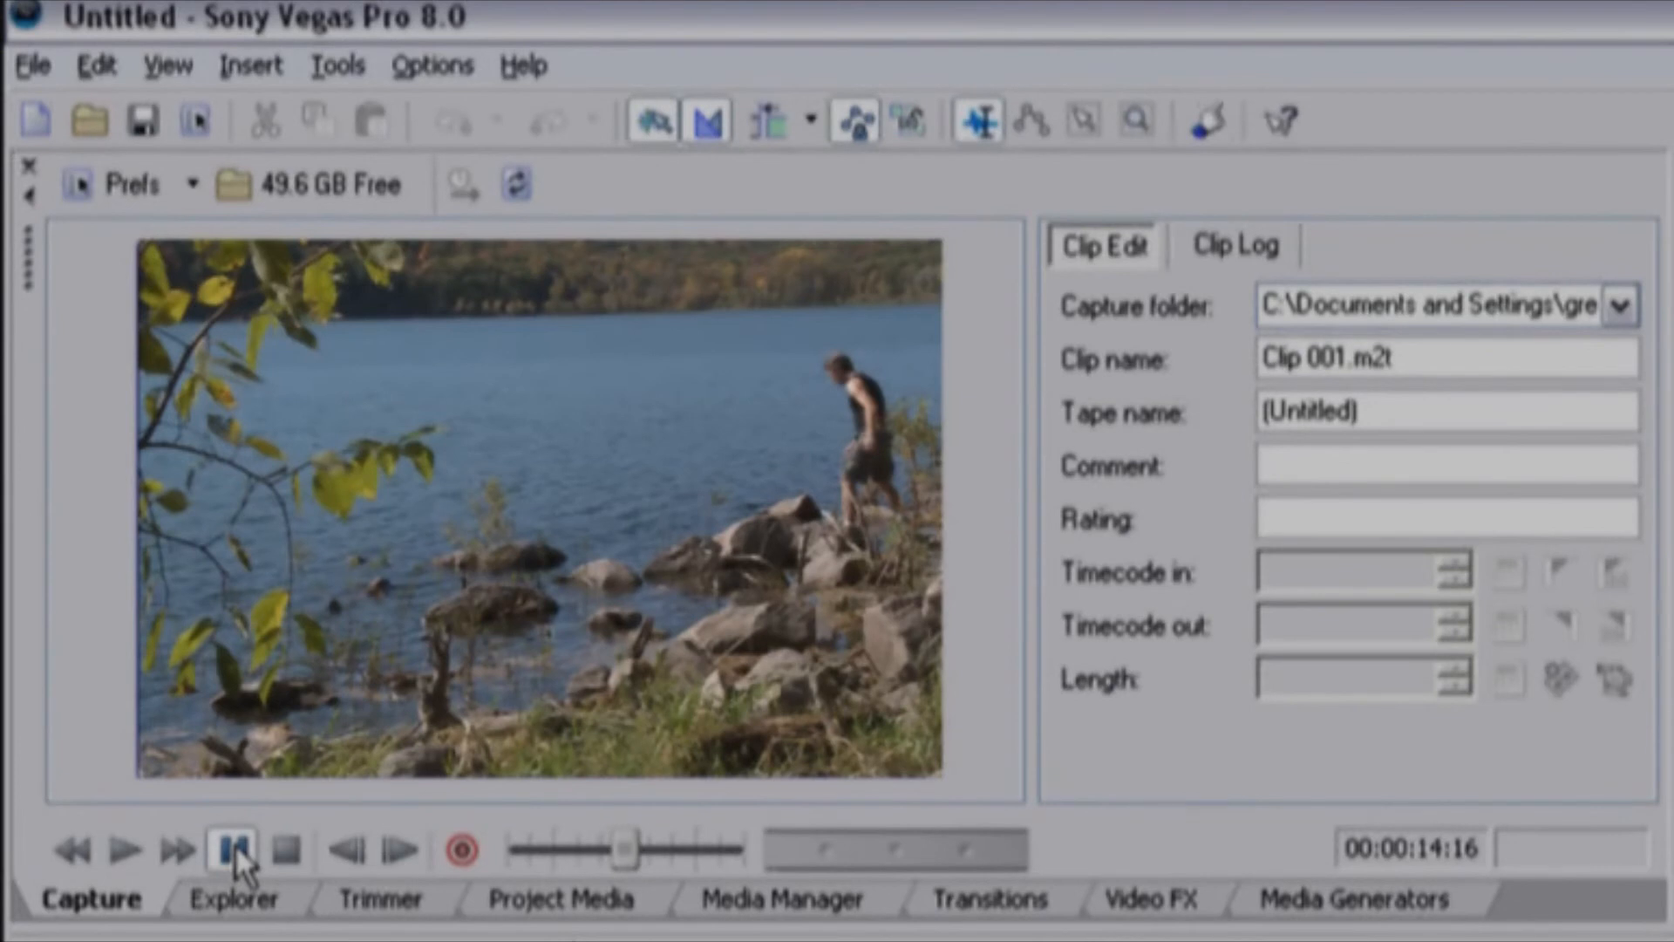
Step the paused tape backward and forward to cue it at 00:00:12:14
left_click(345, 856)
left_click(345, 856)
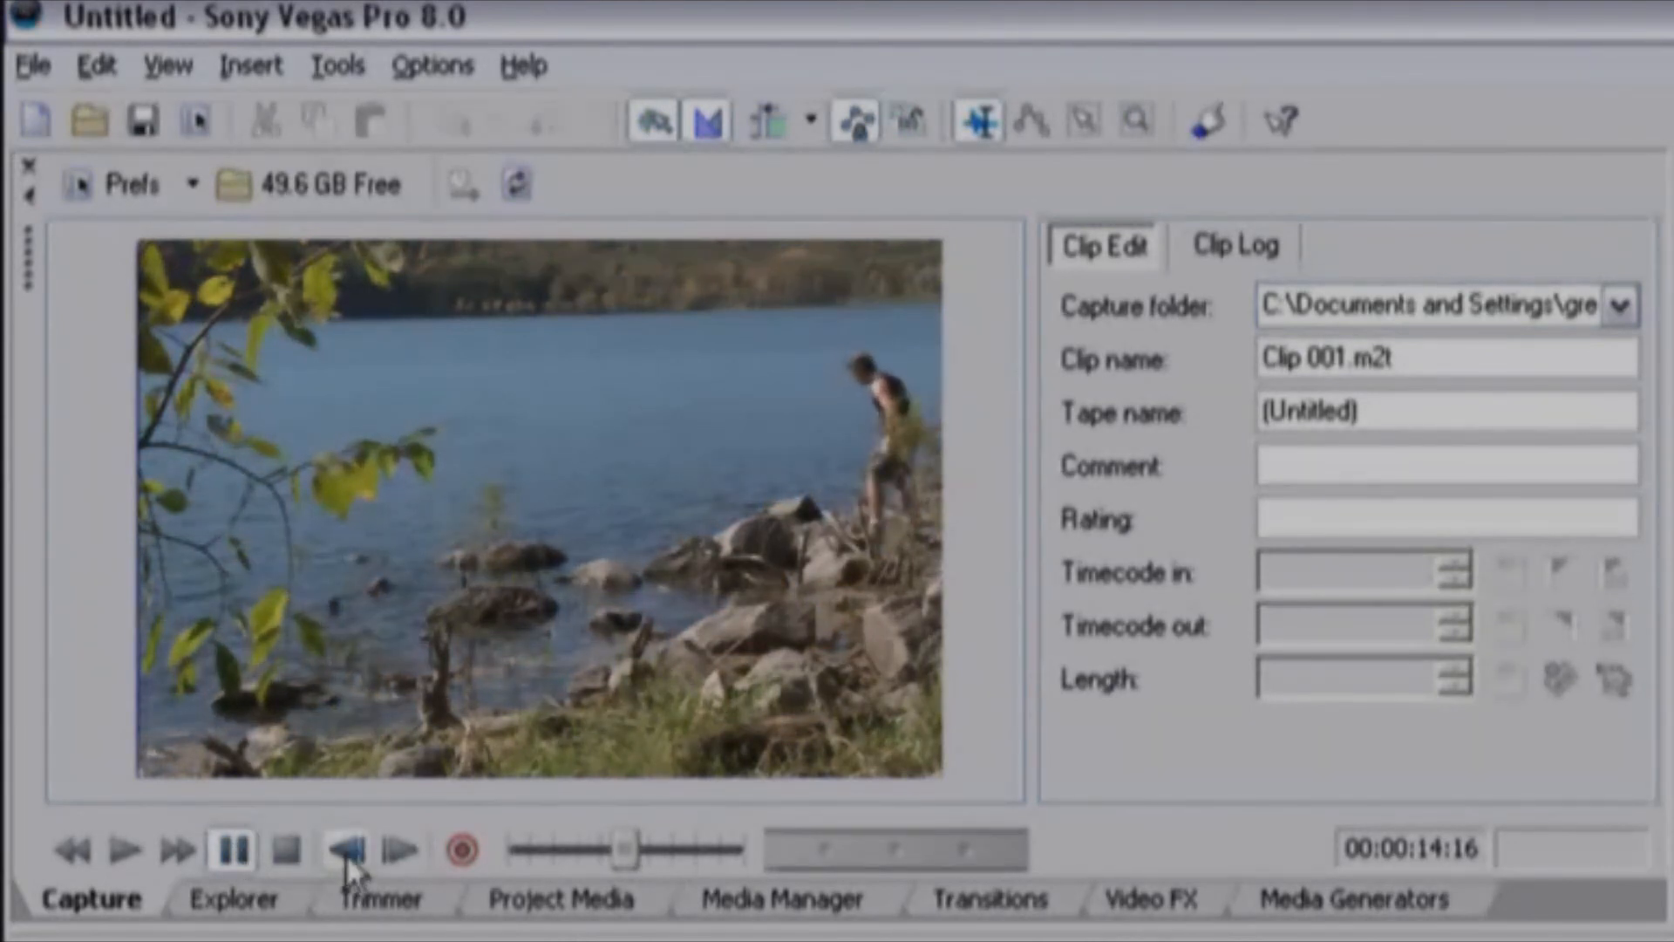
left_click(410, 852)
left_click(409, 853)
left_click(407, 855)
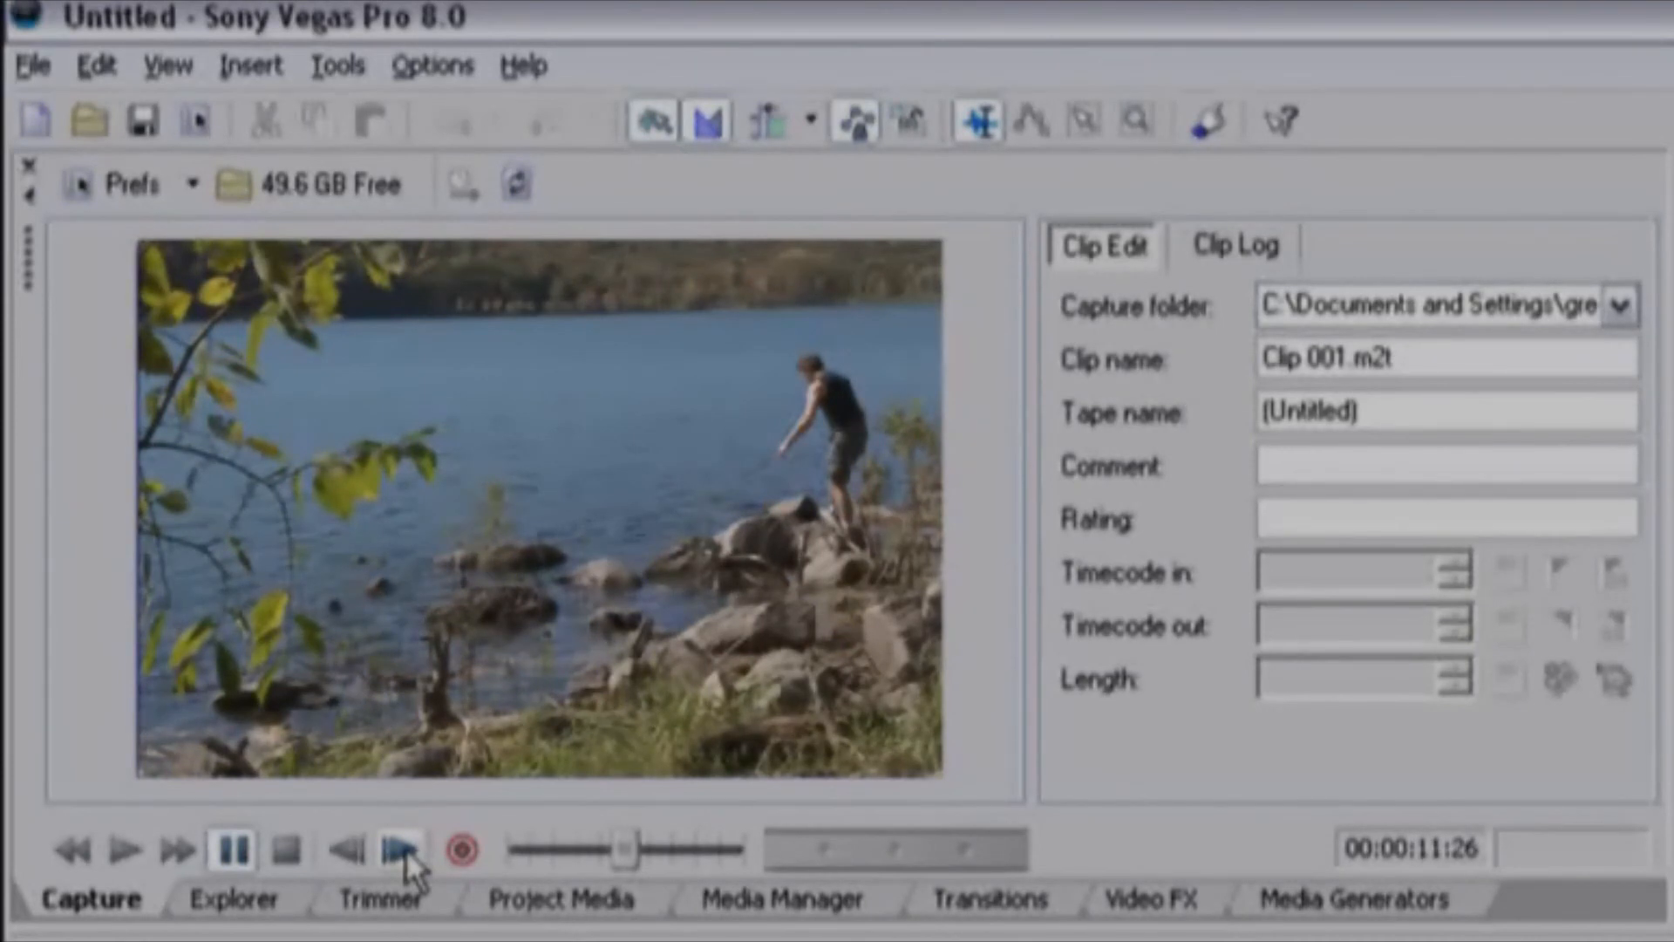
left_click(407, 854)
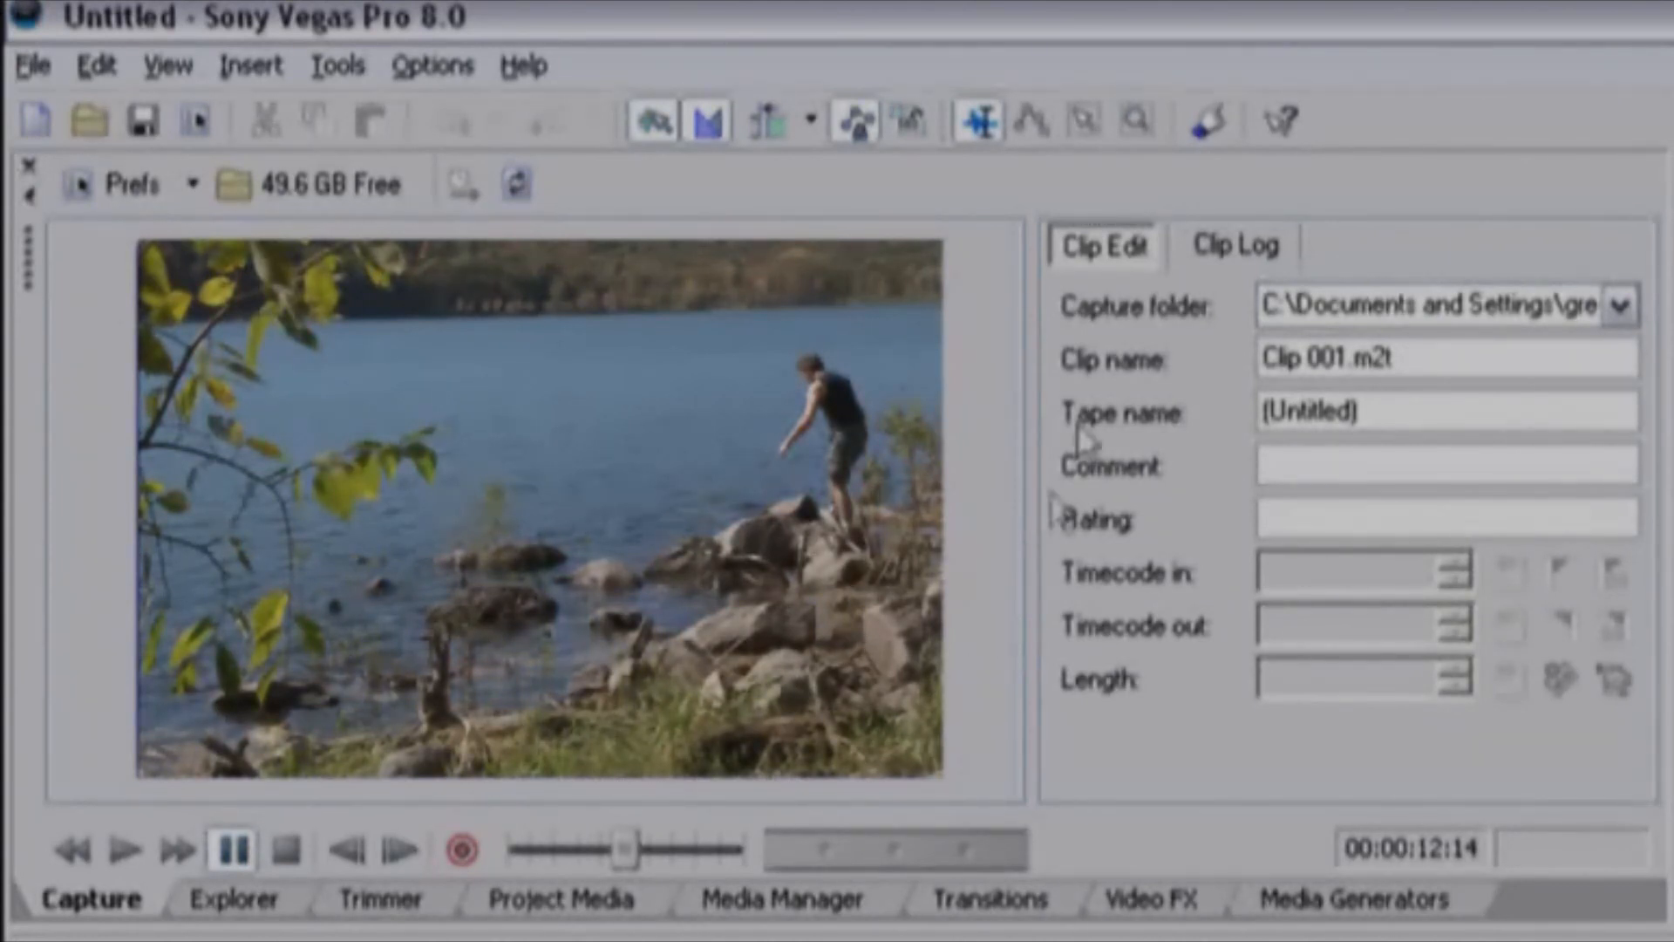
With HDVCapture as the capture folder, name the clip Survivor and the tape Survival, and start capturing the video
left_click(1620, 305)
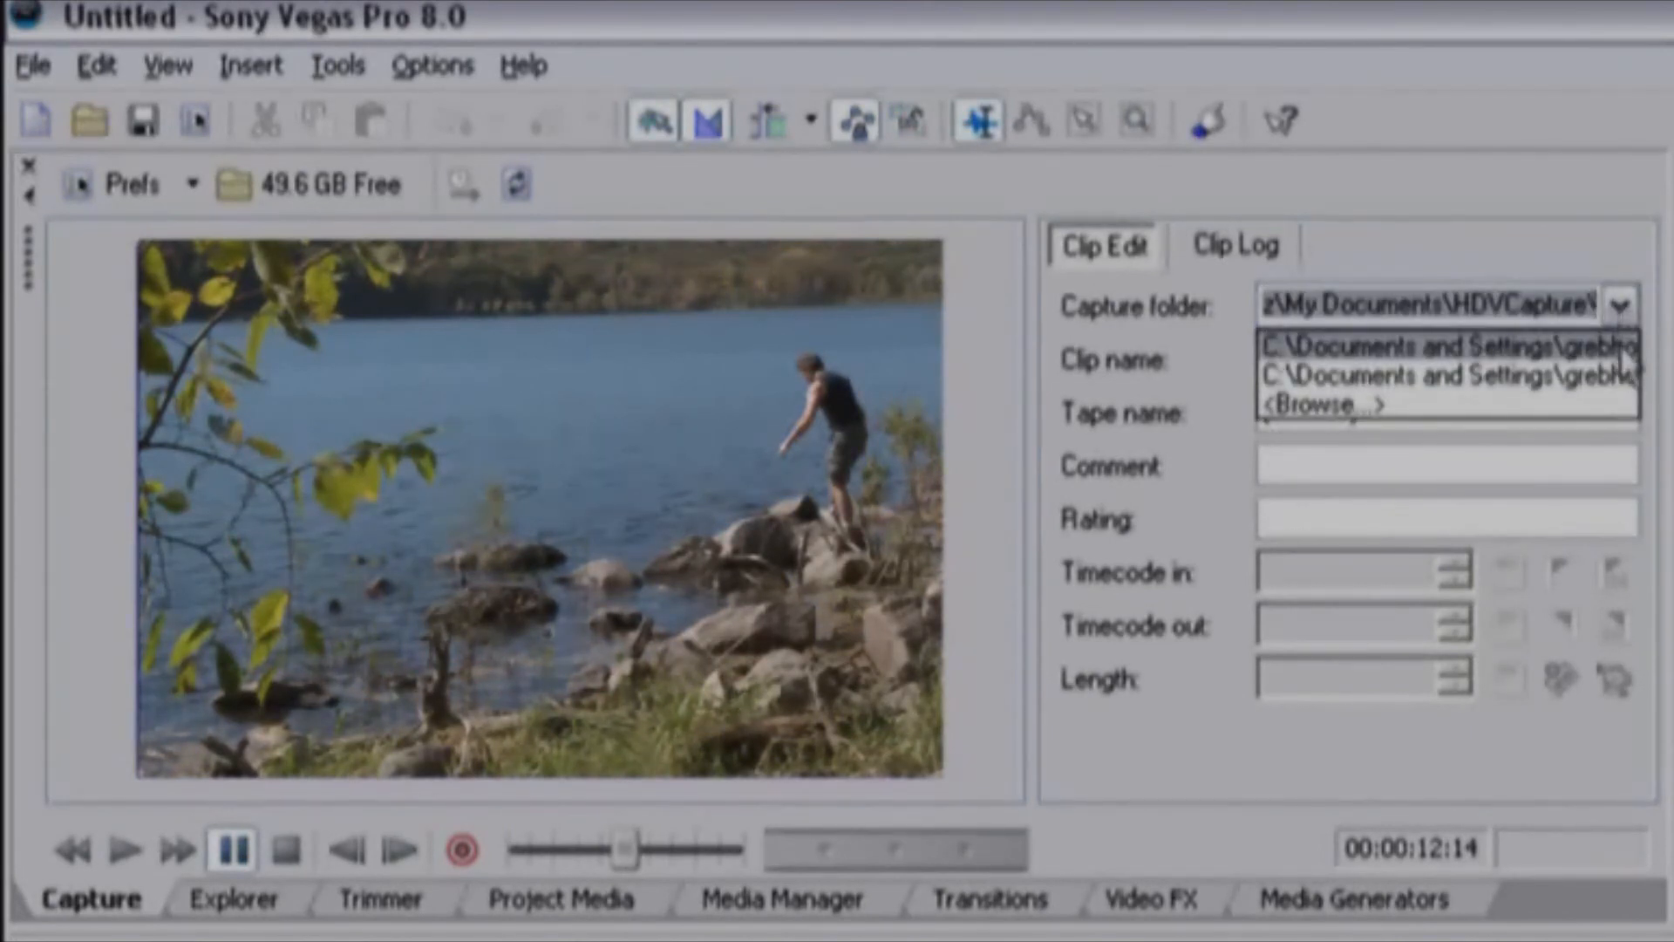
left_click(1602, 241)
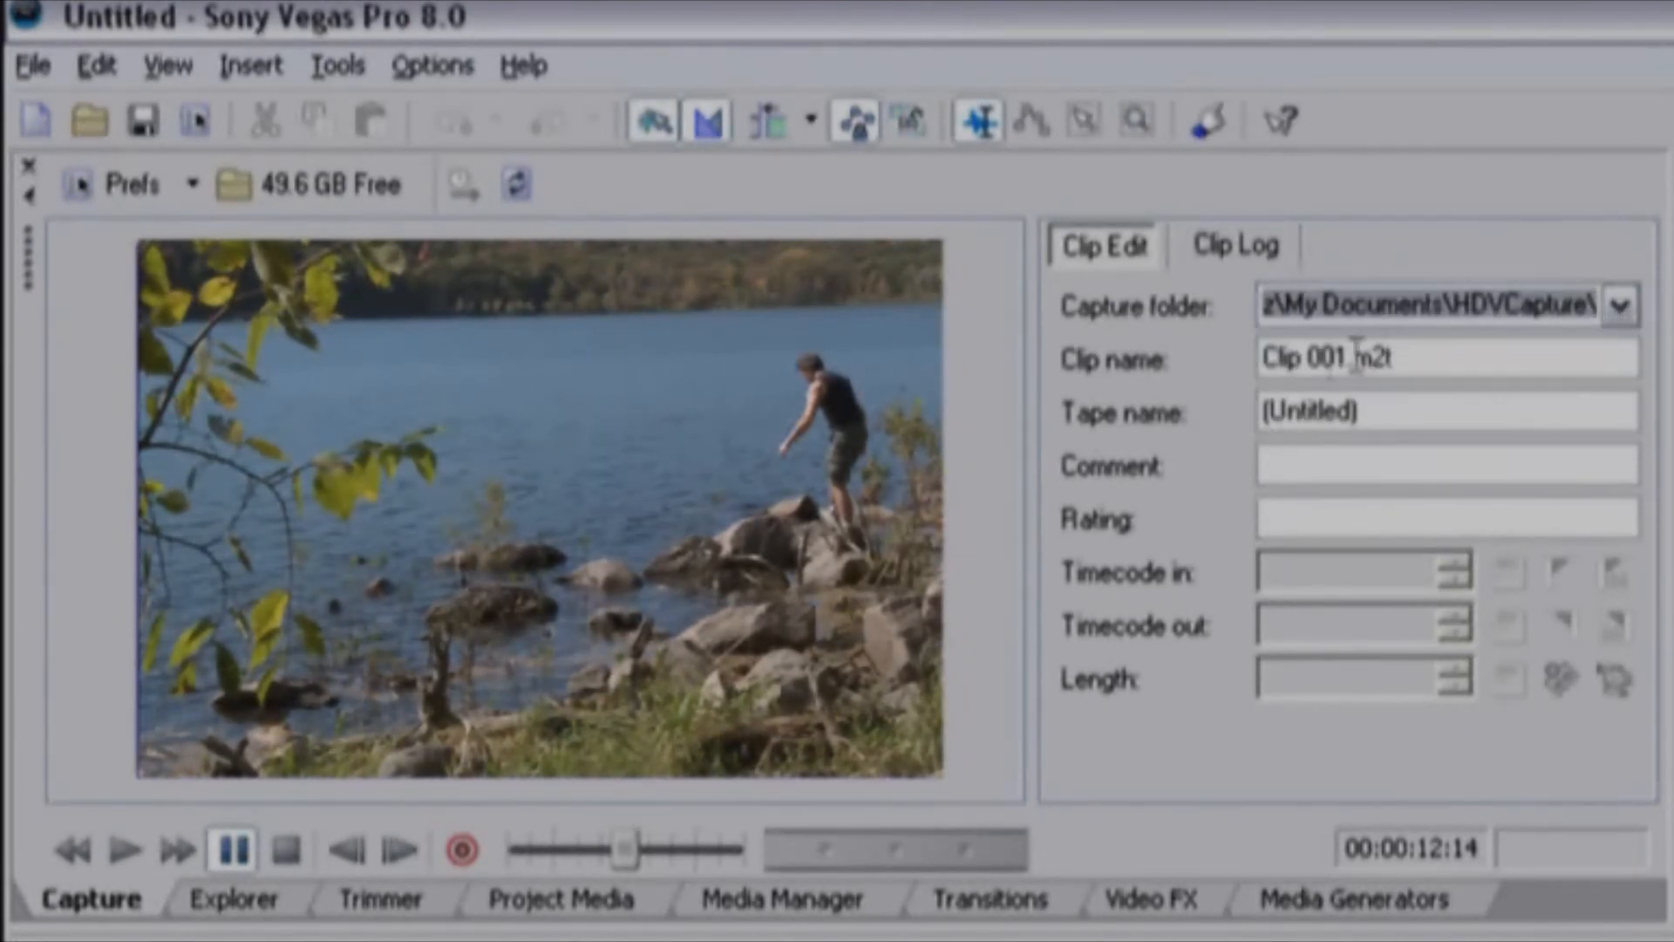
left_click_drag(1416, 357, 1206, 375)
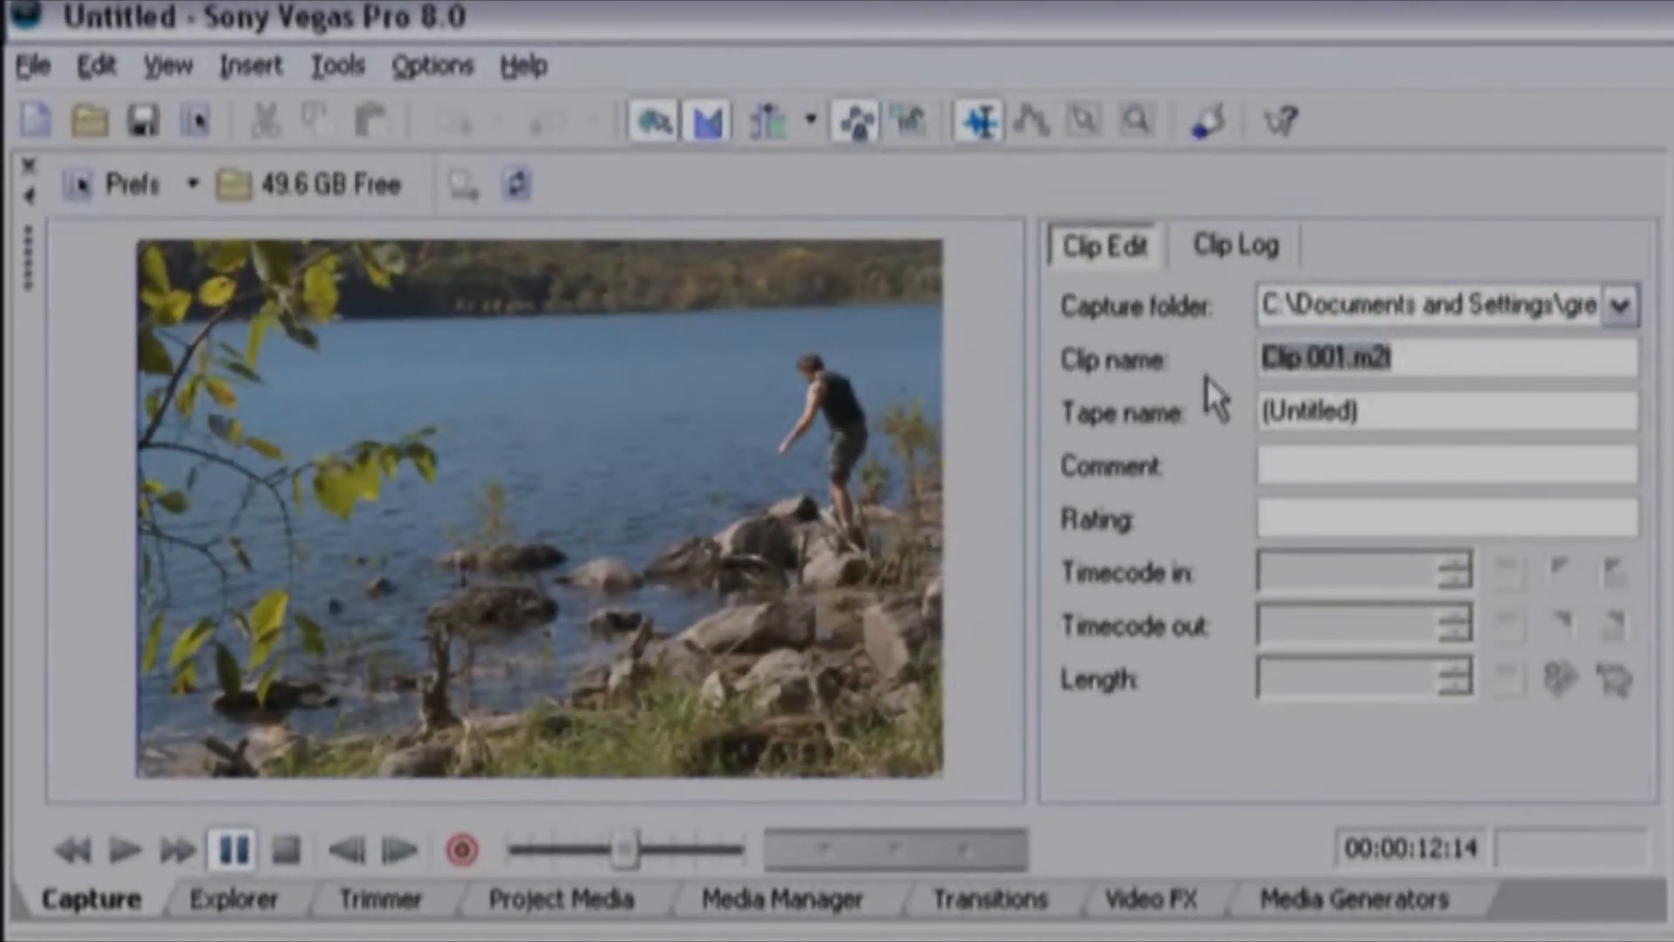
type("Su")
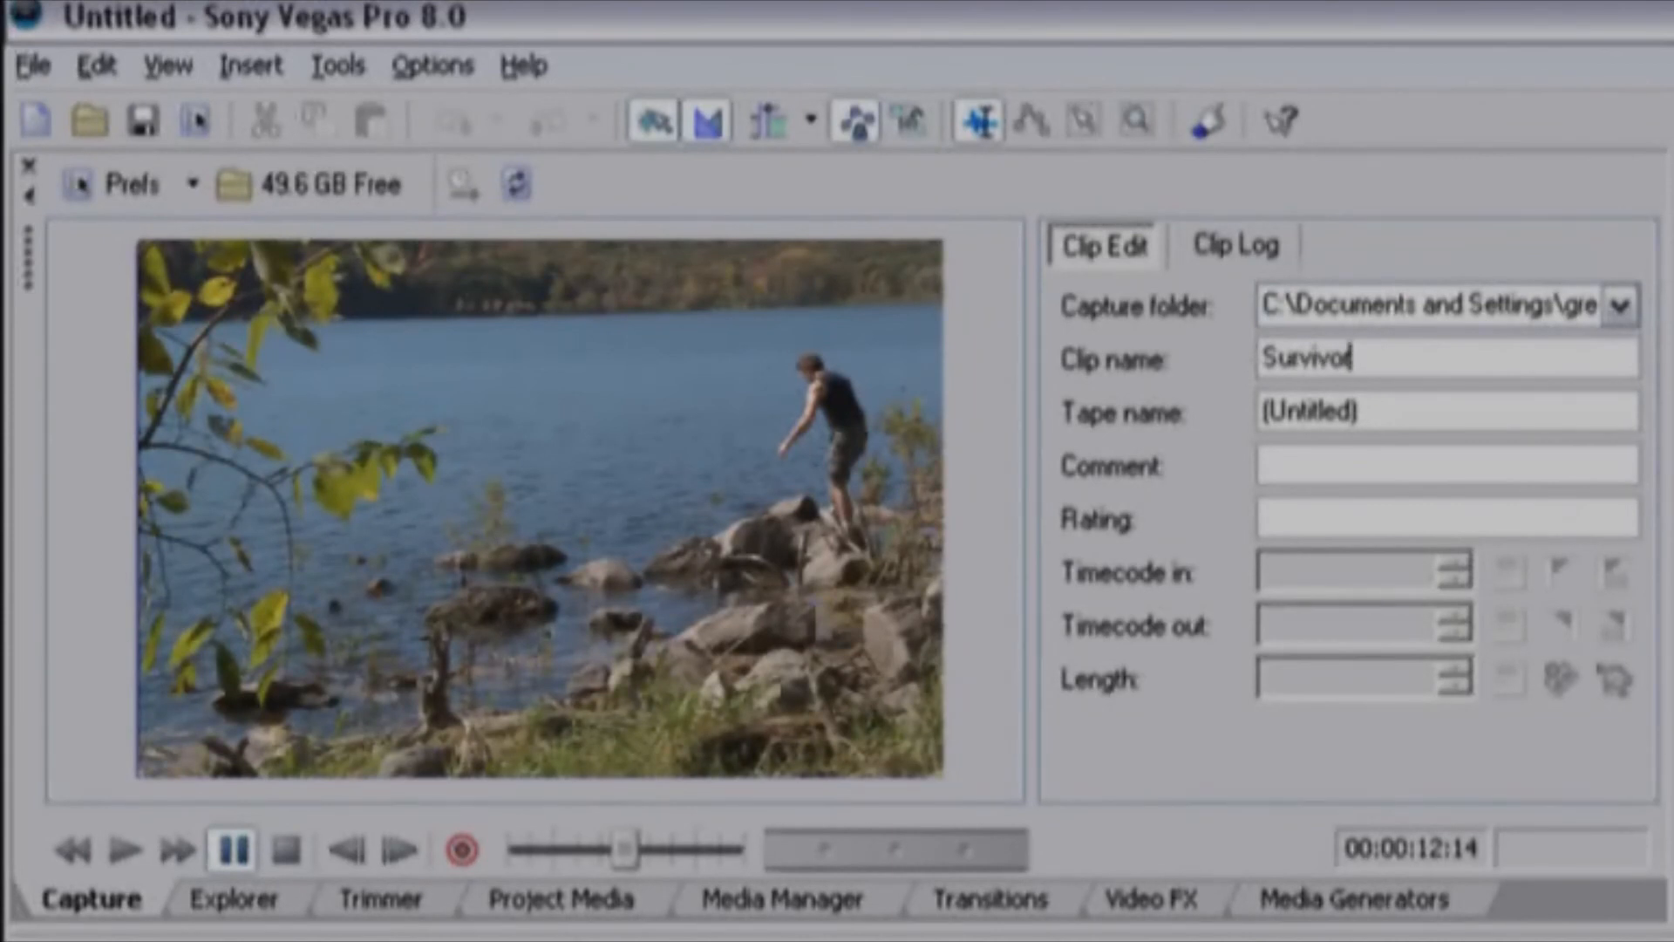
type("rvivor")
key("Tab")
type("Su")
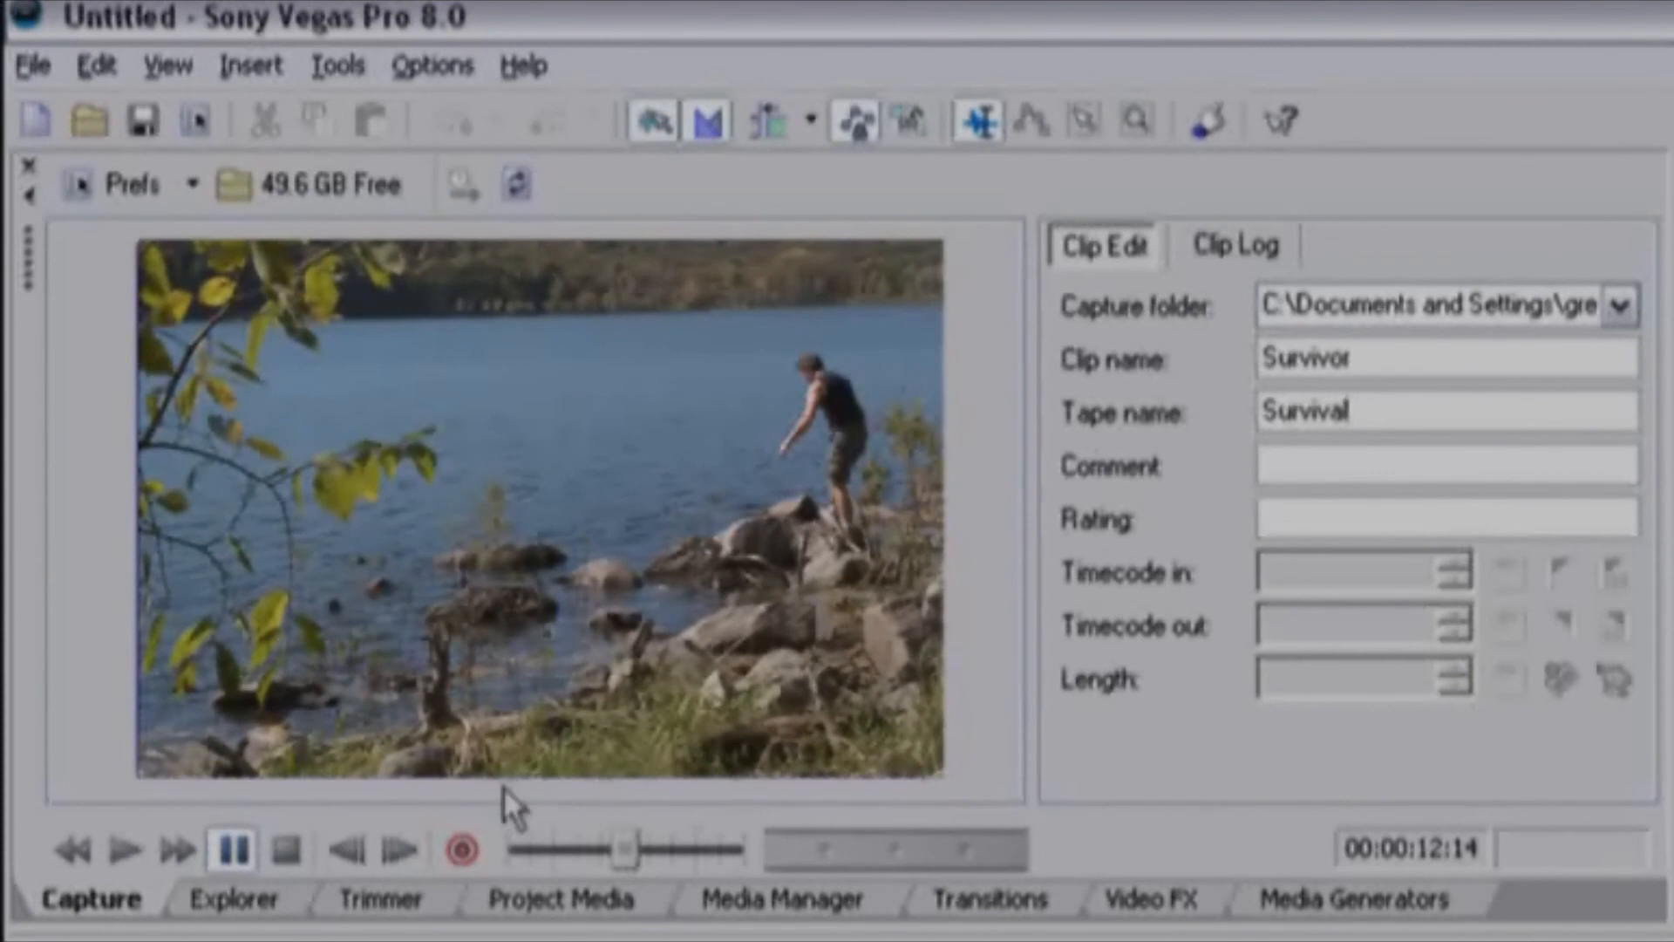
left_click(457, 850)
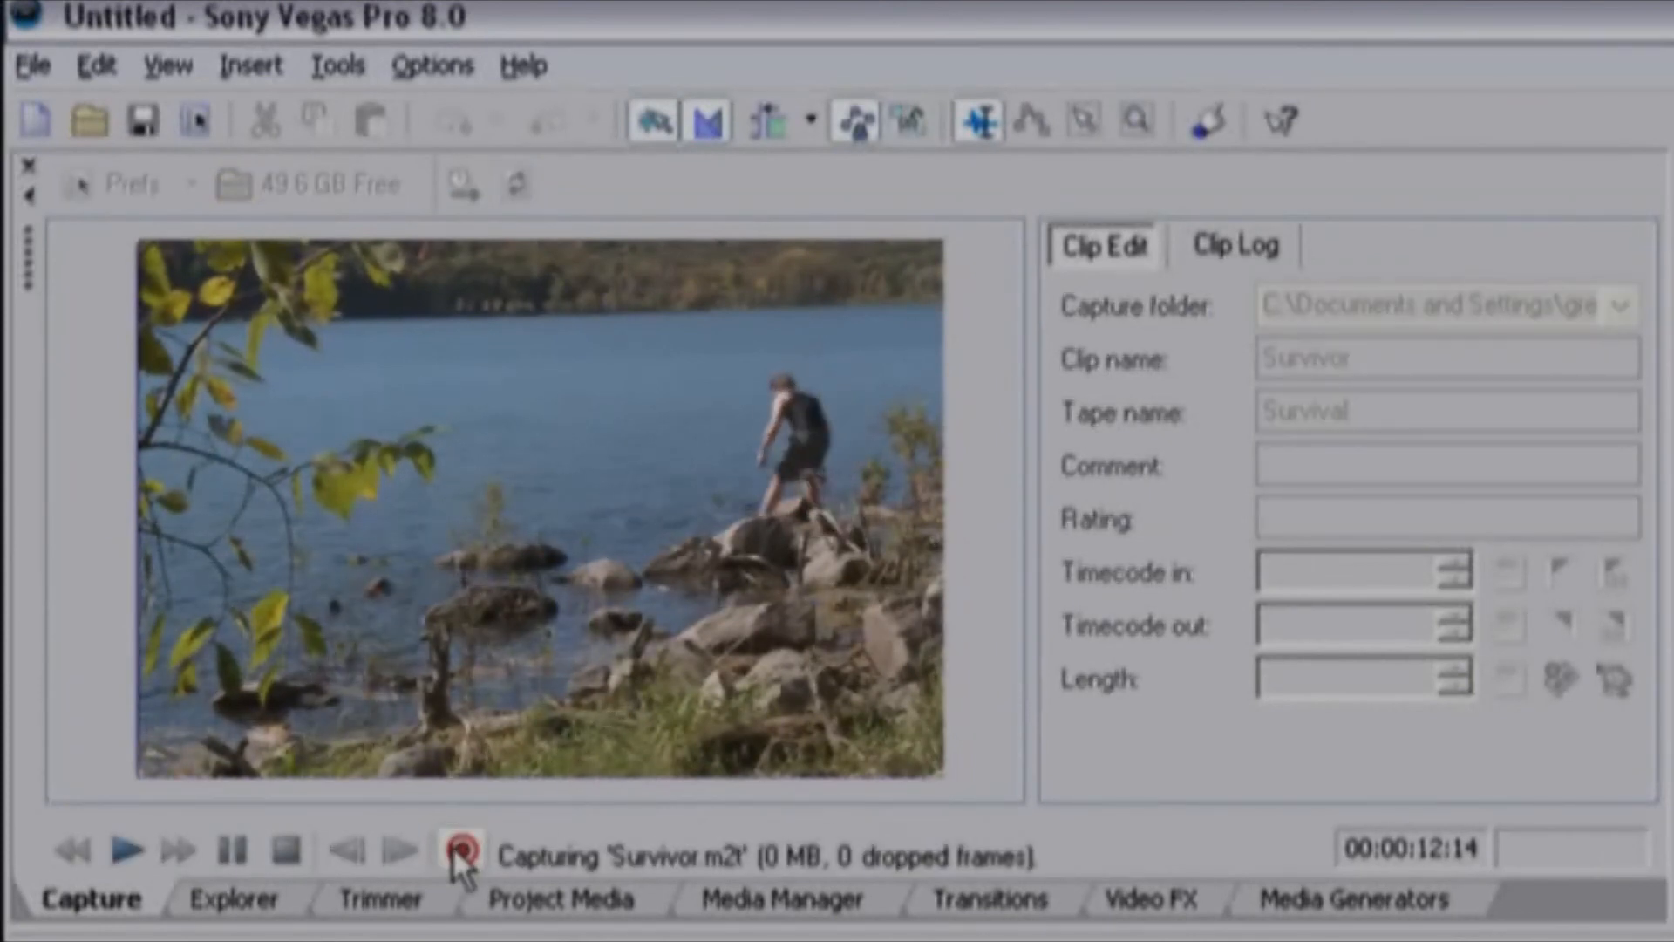